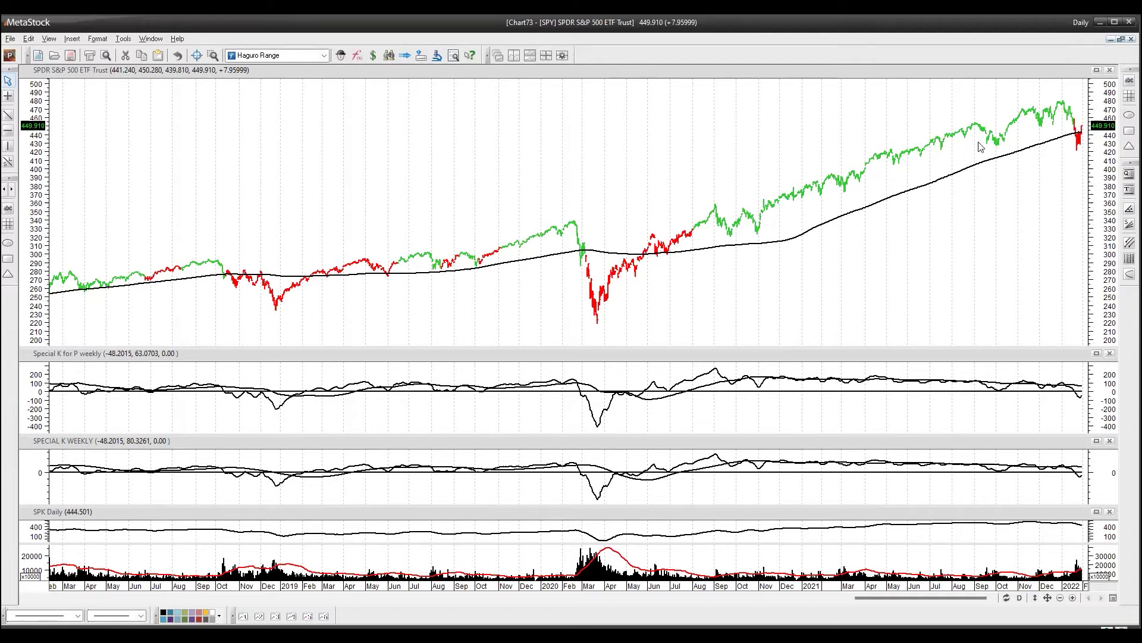
Step: Close the SPY, DIA and QQQ charts (Chart73, Chart72, Chart71), answering No to each save prompt
mouse_move(1000, 135)
mouse_move(1084, 153)
mouse_move(1063, 106)
key(ctrl+F4)
click(616, 360)
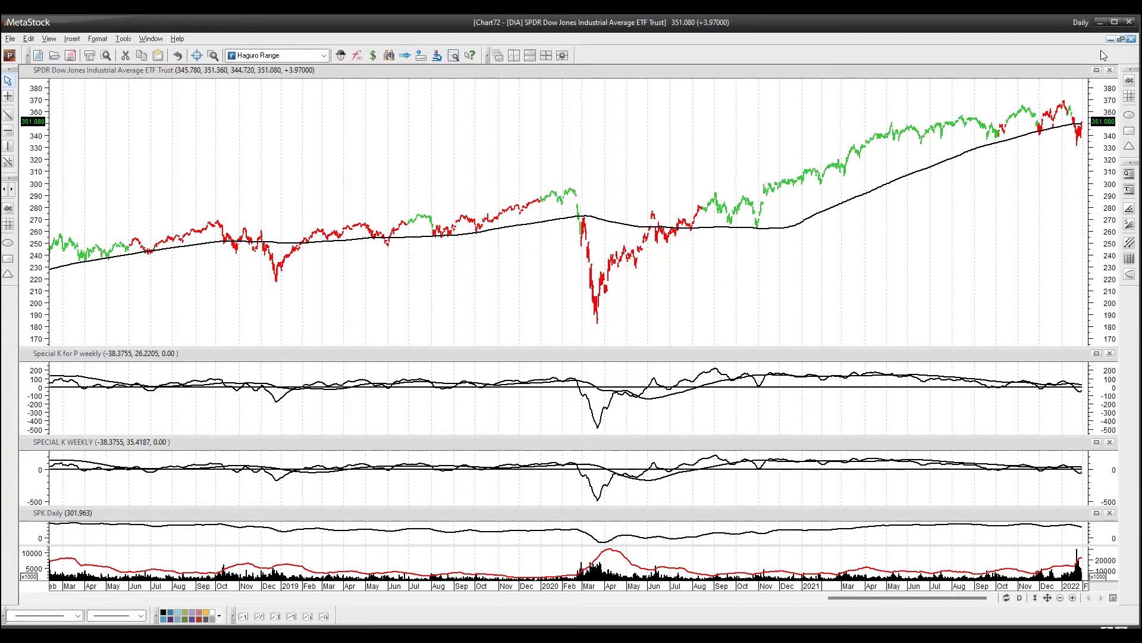
click(1131, 39)
click(607, 357)
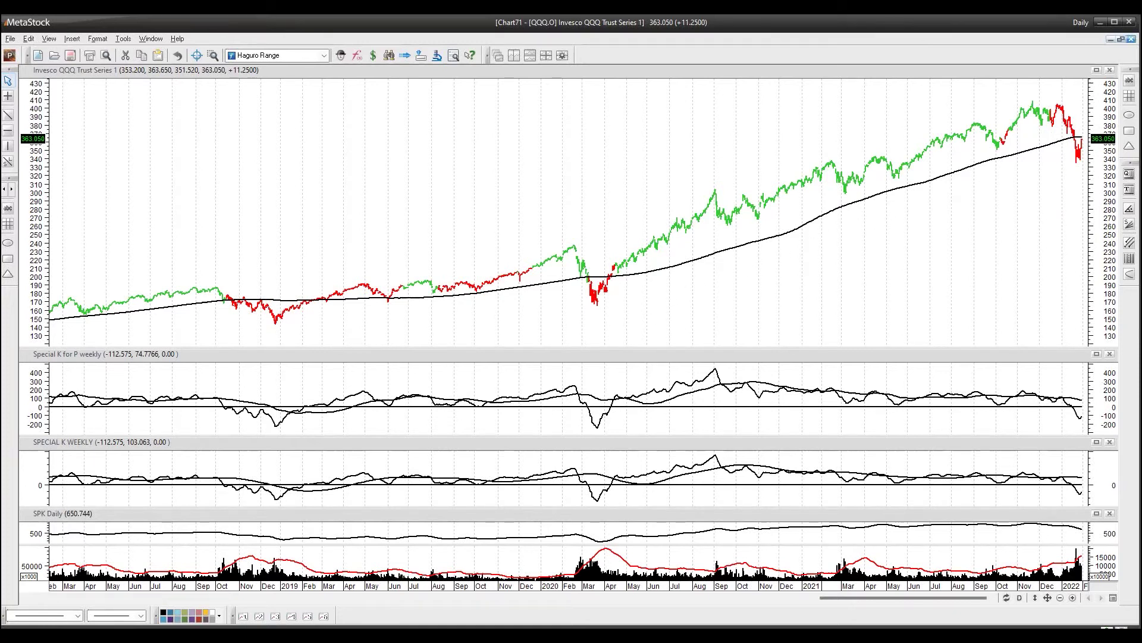
key(ctrl+F4)
click(611, 356)
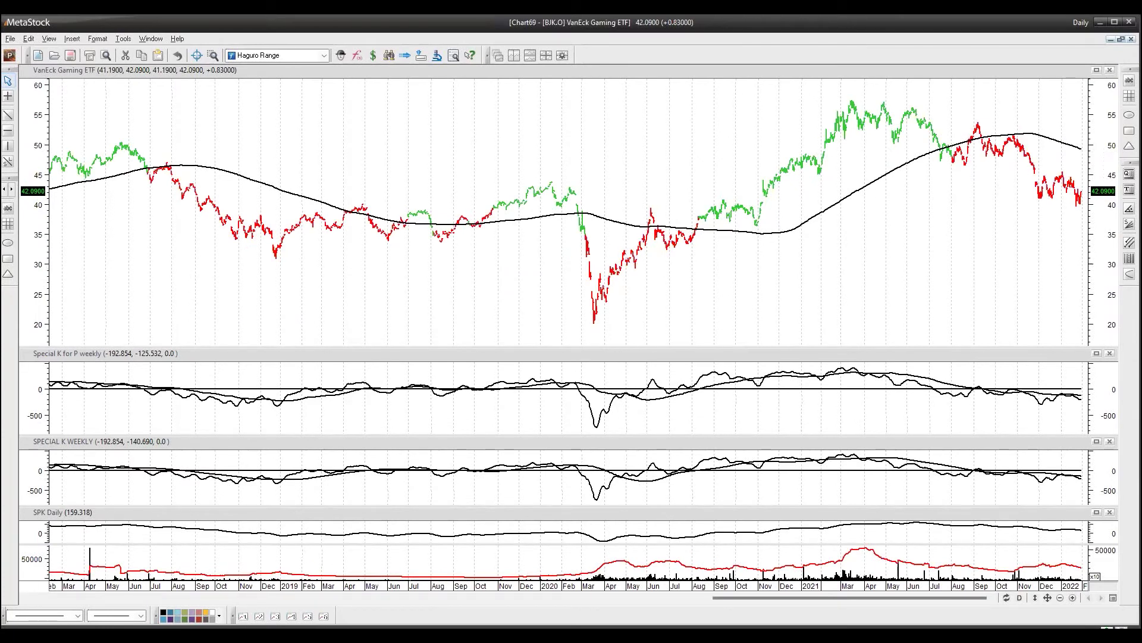
Step: Close the Gaming ETF, BETZ.K, VDC, XRT and XOP charts without saving
click(1132, 39)
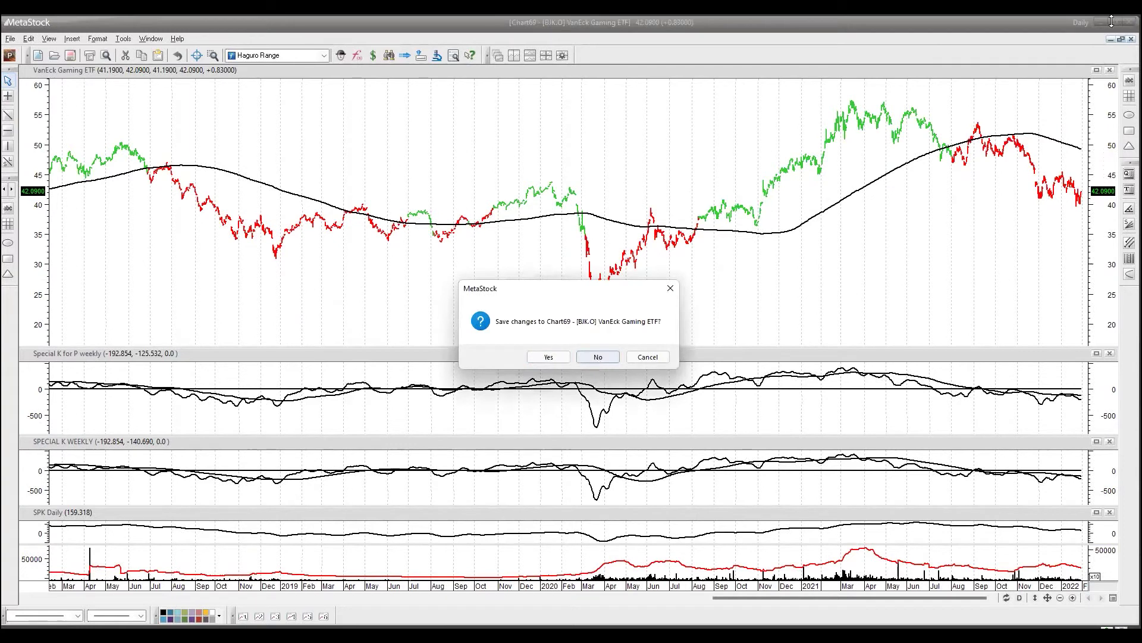
click(596, 359)
click(1131, 39)
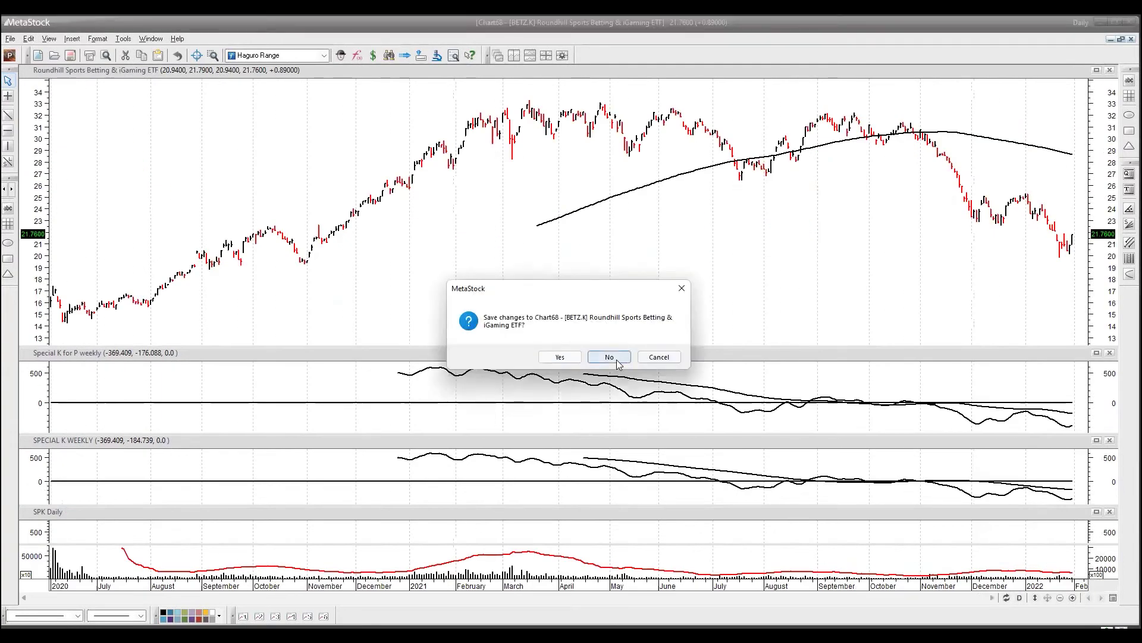
click(610, 357)
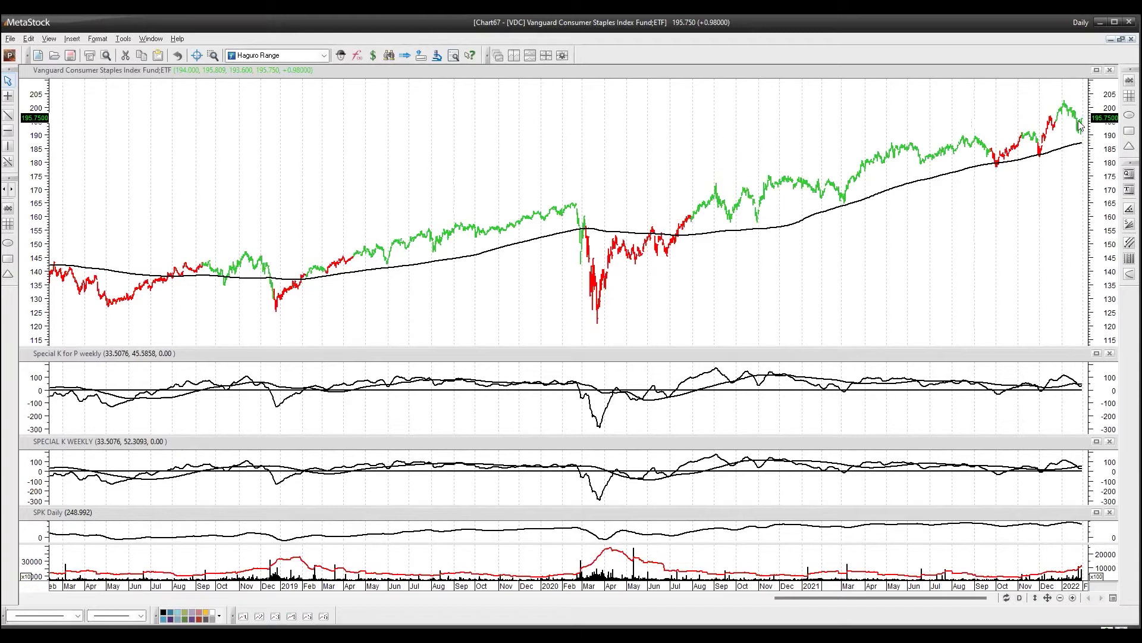
mouse_move(1080, 130)
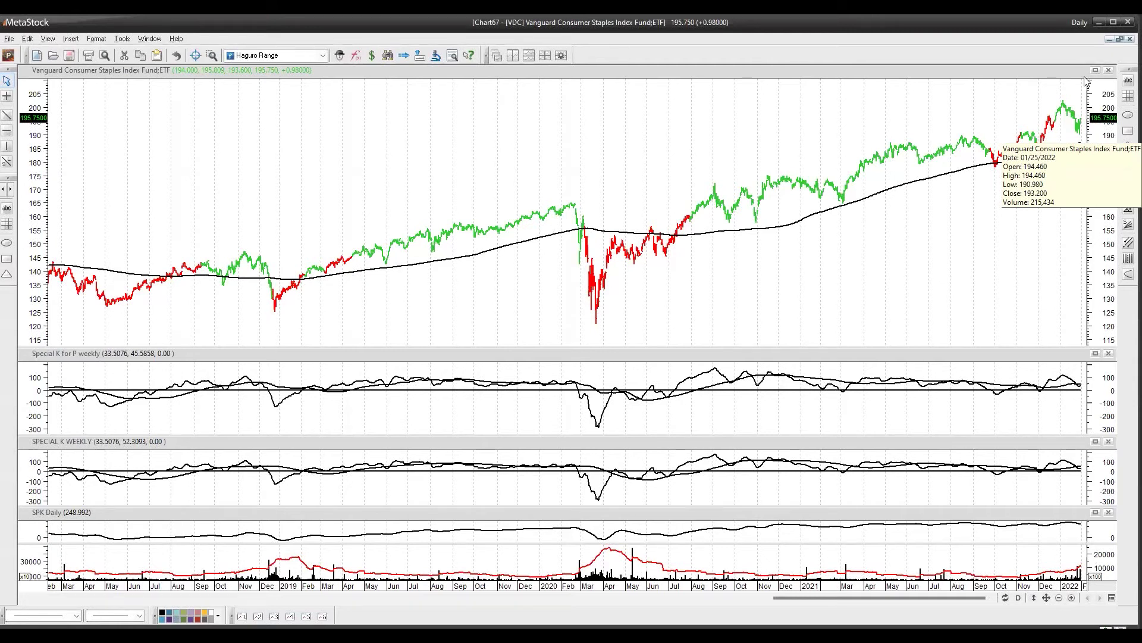
key(ctrl+F4)
click(622, 362)
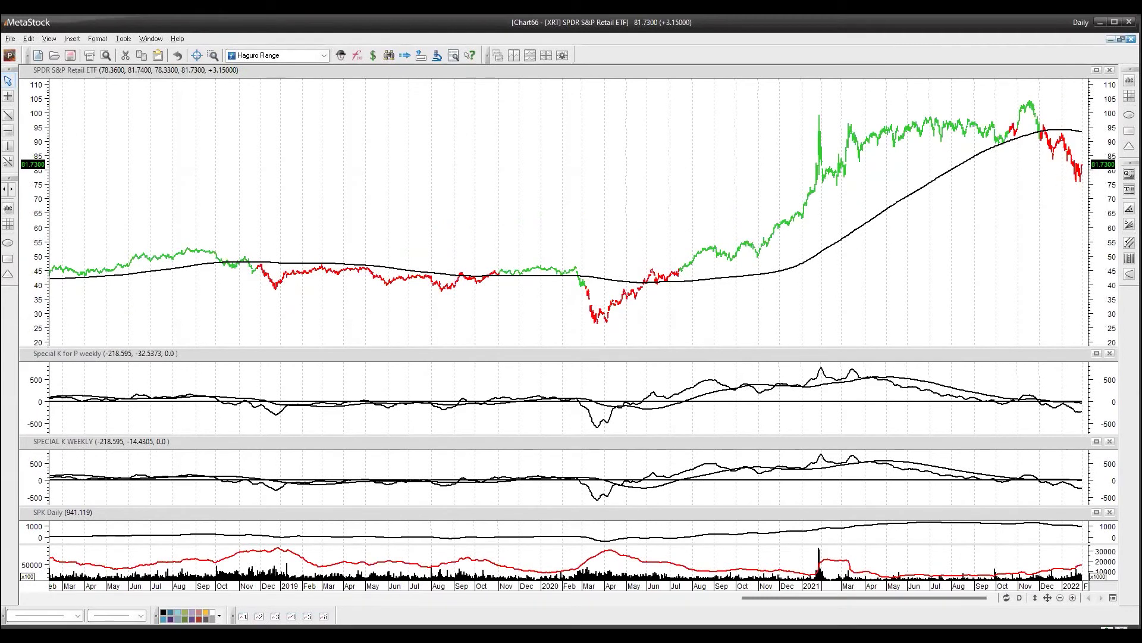
key(ctrl+F4)
click(612, 359)
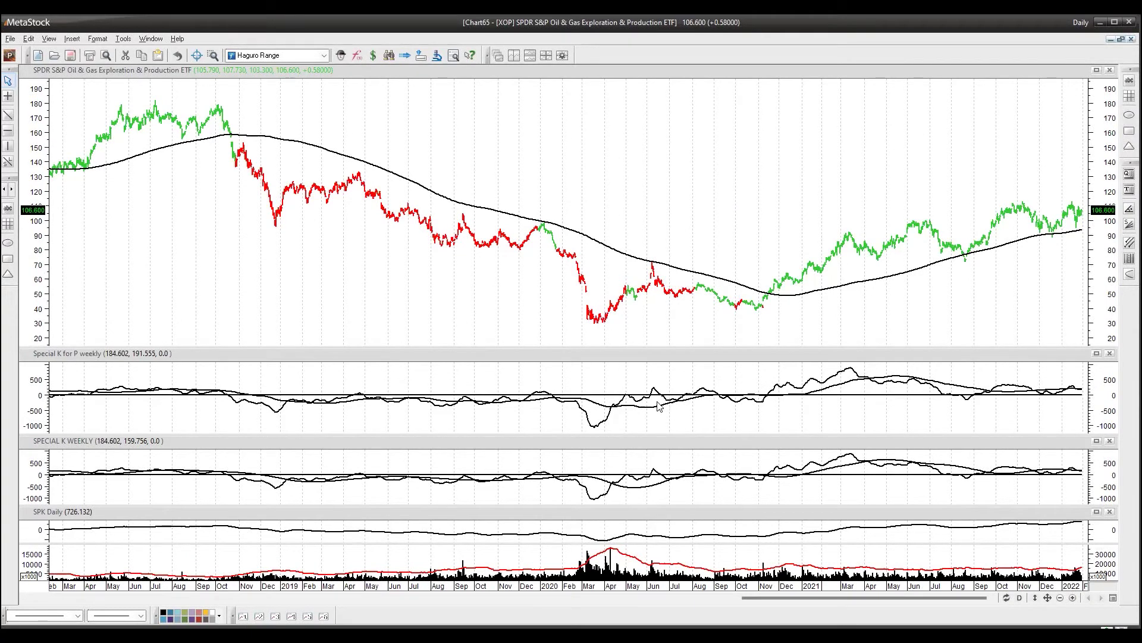
click(1132, 39)
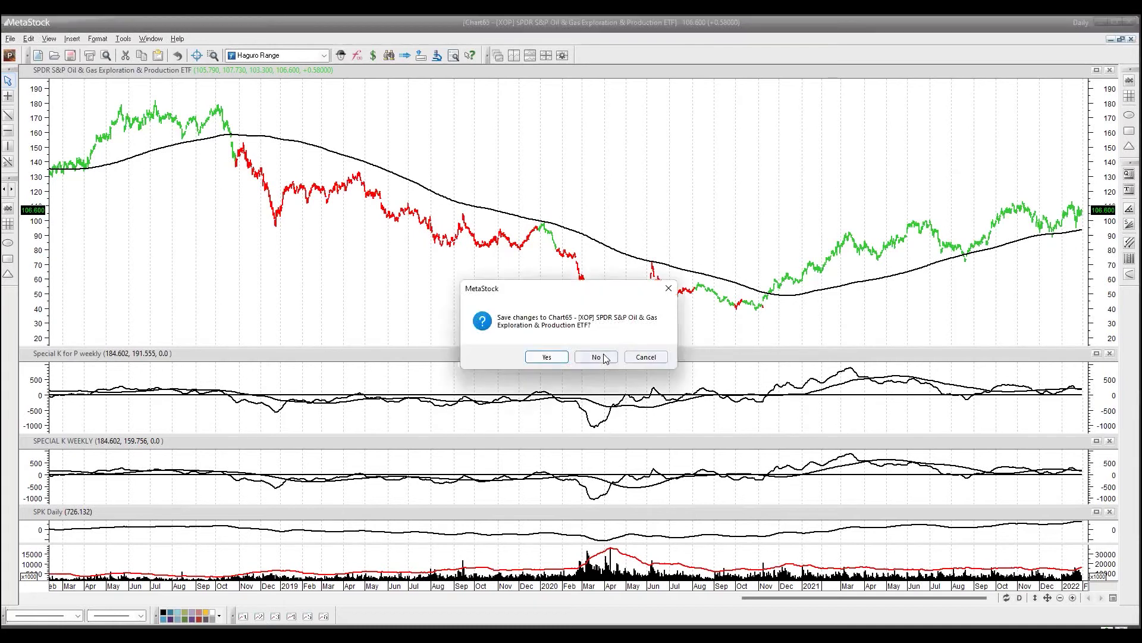
click(597, 357)
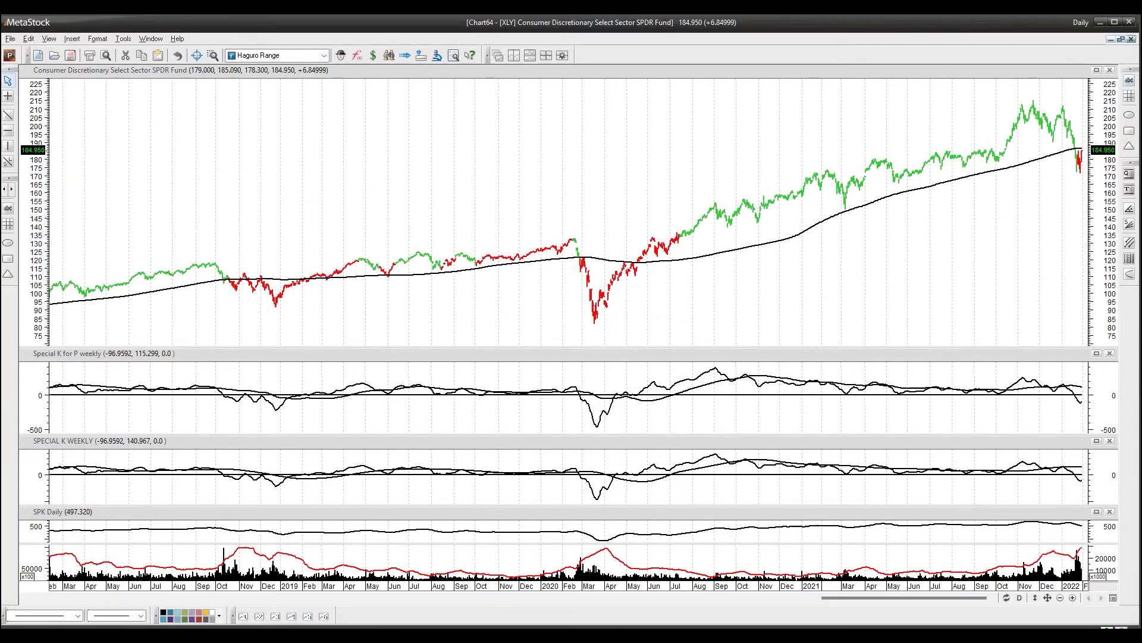
Step: Close the XLY, XLV, XLU, XLRE and XLP charts unsaved, then minimize MetaStock
click(1132, 39)
click(602, 357)
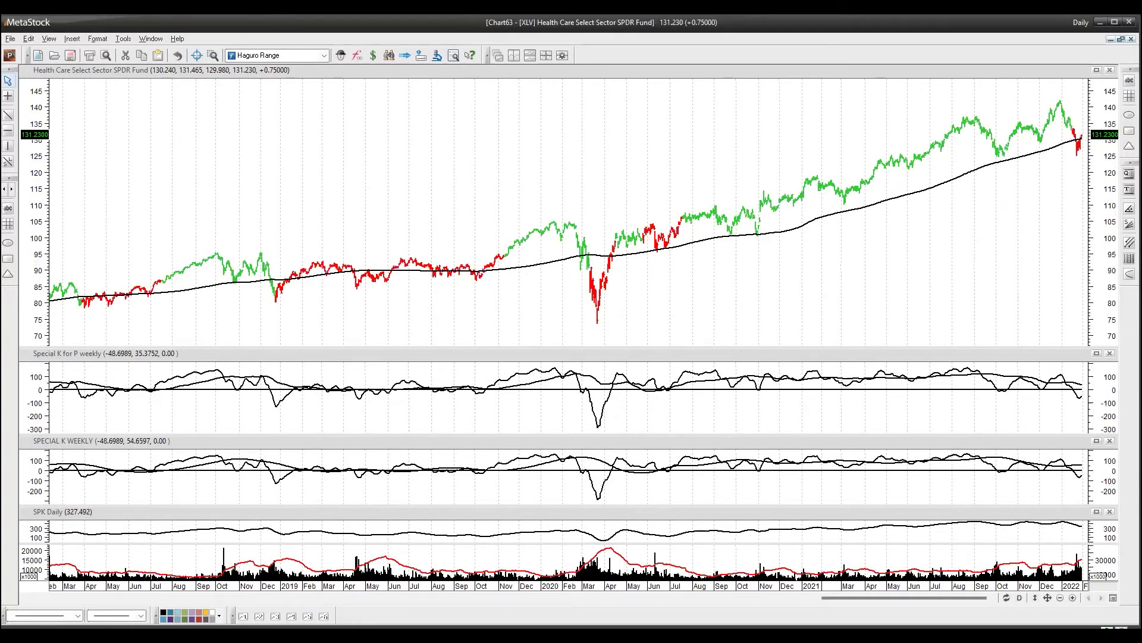
click(1132, 39)
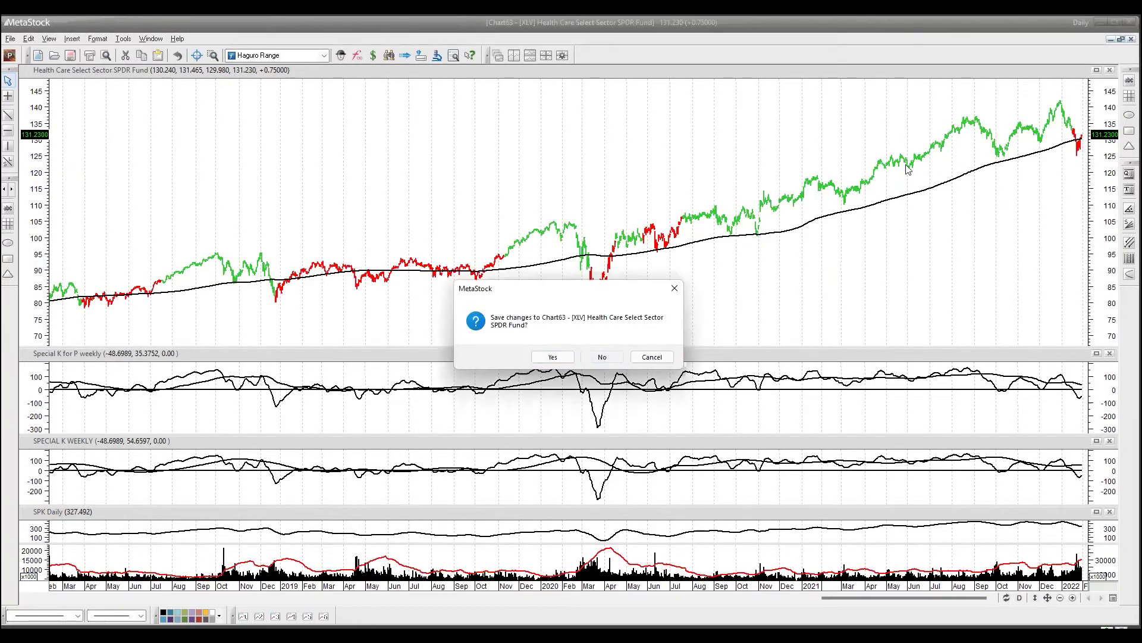
click(603, 357)
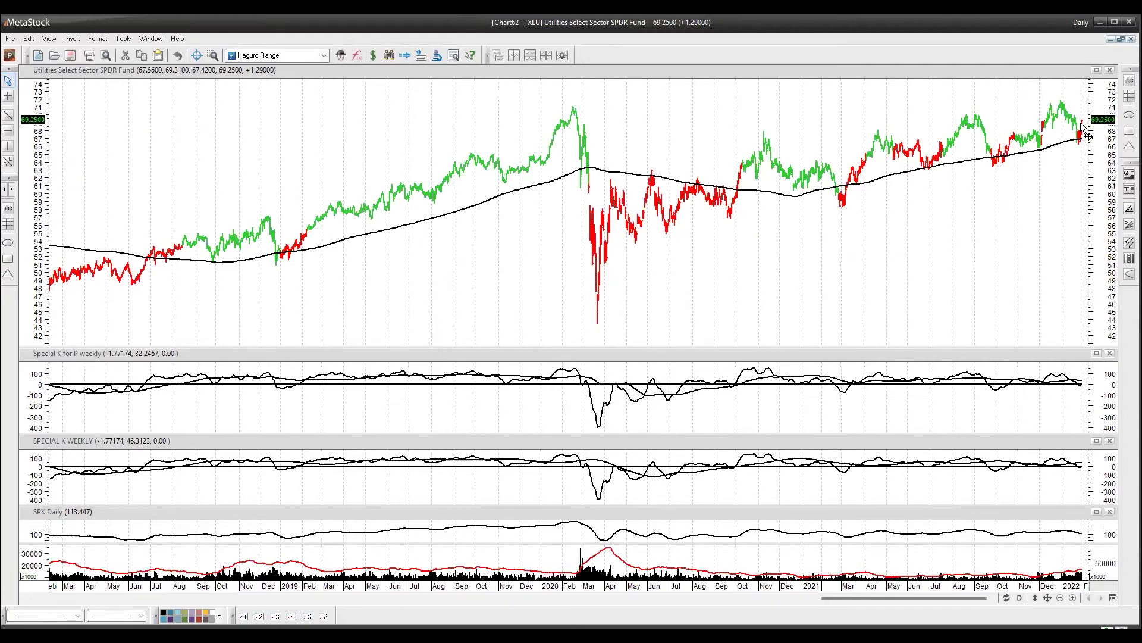
click(1131, 39)
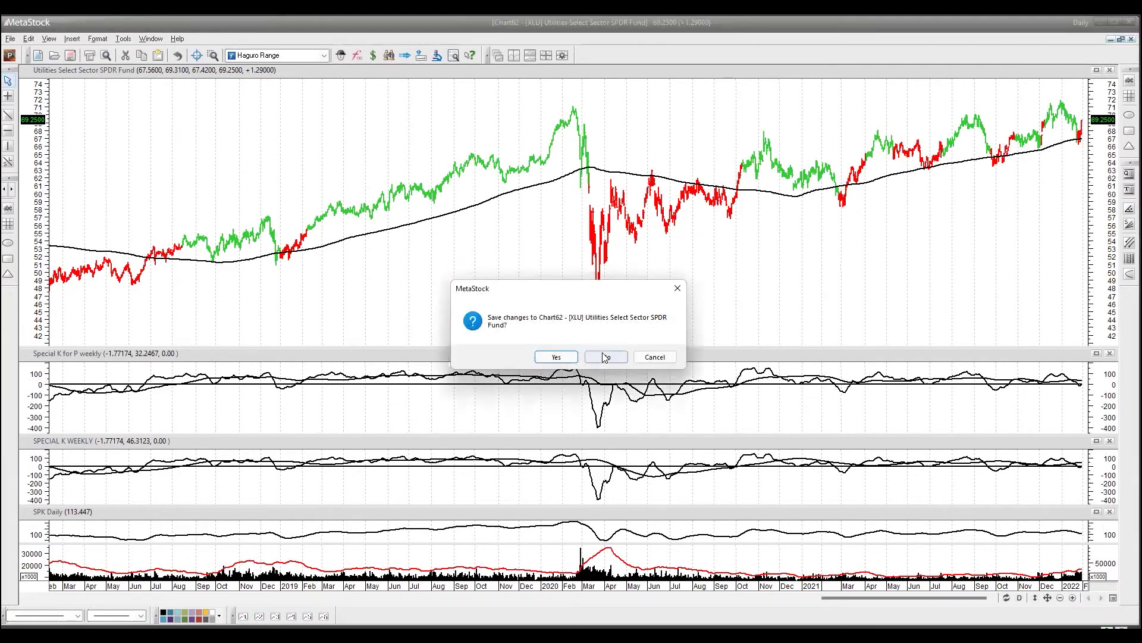
click(605, 357)
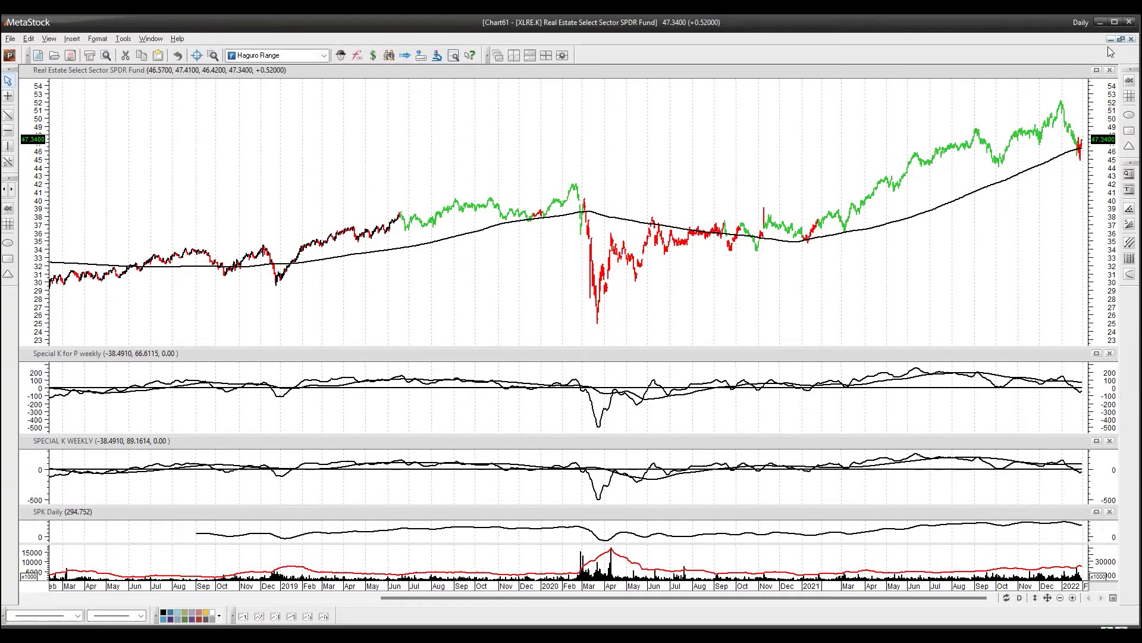
click(1131, 38)
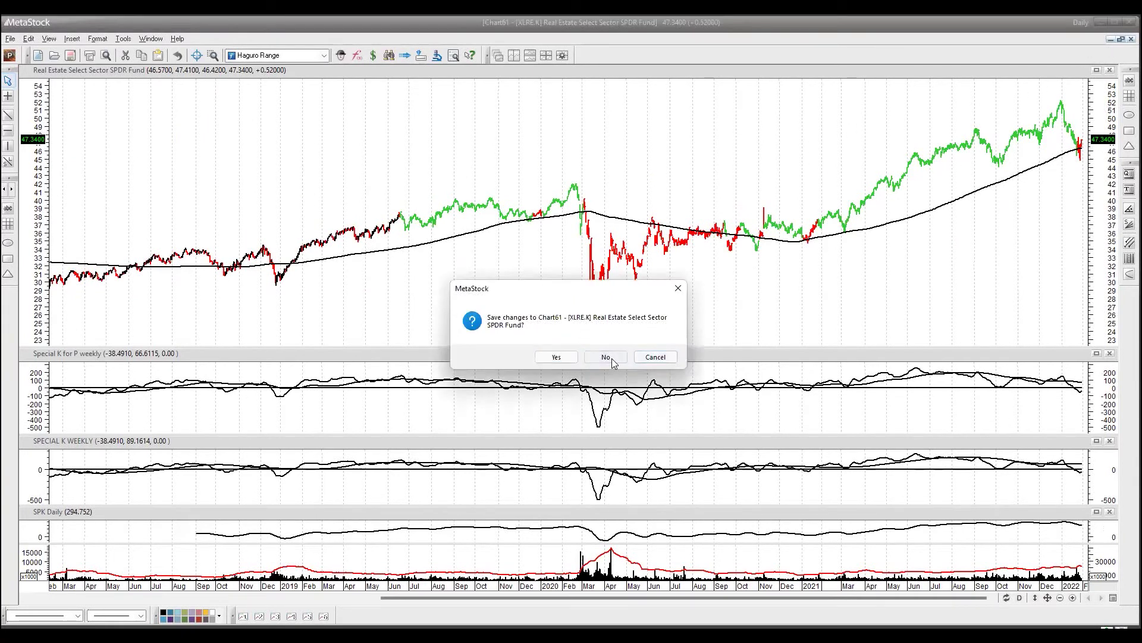
click(612, 358)
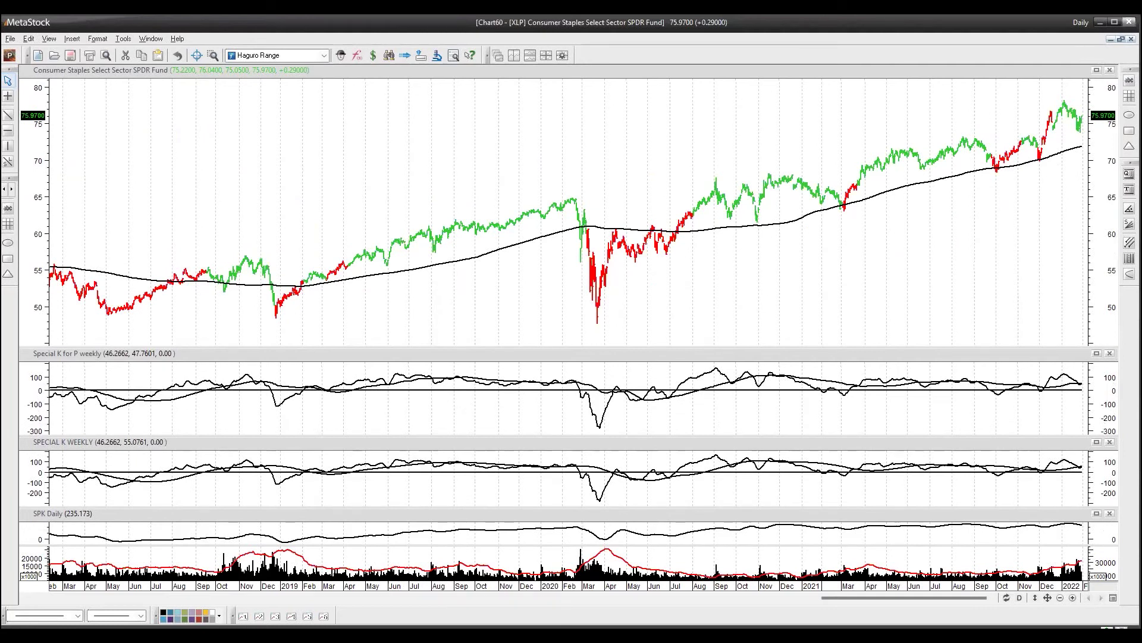
click(1132, 38)
click(613, 358)
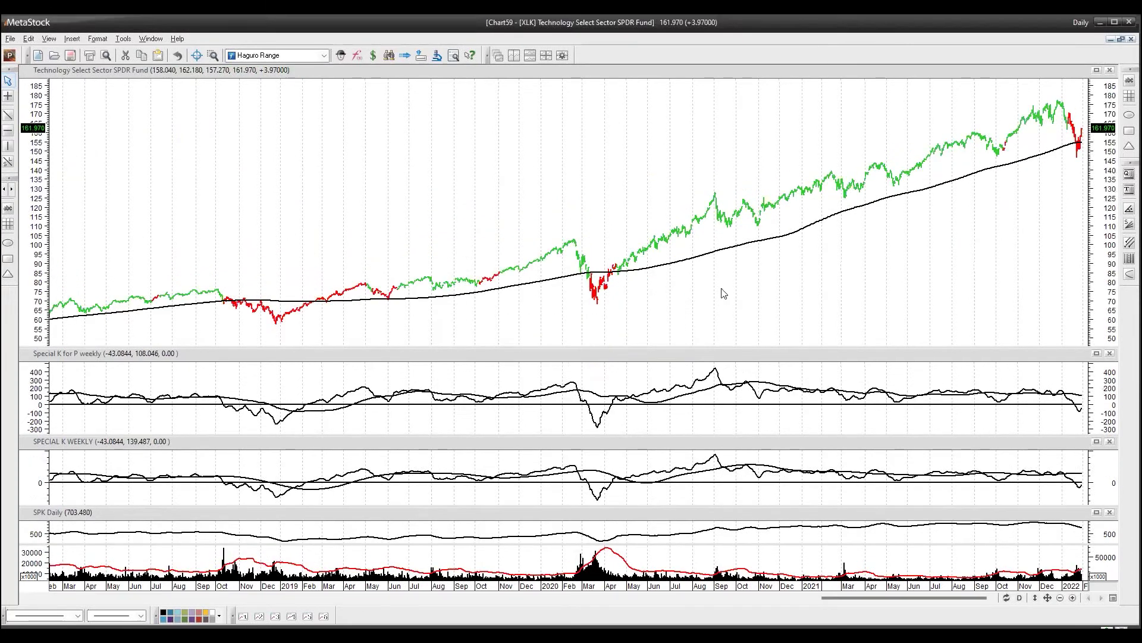
click(1101, 22)
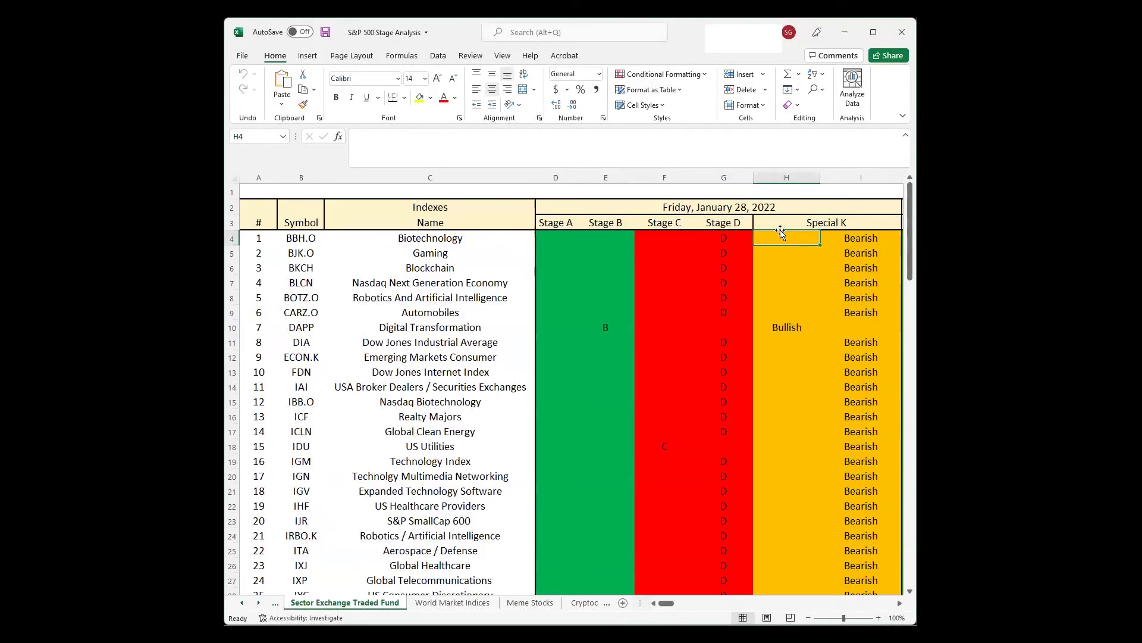
Step: Step through the Special K Bullish readings in column H, starting from US Energy
key(Left)
key(Left)
key(Left)
key(Left)
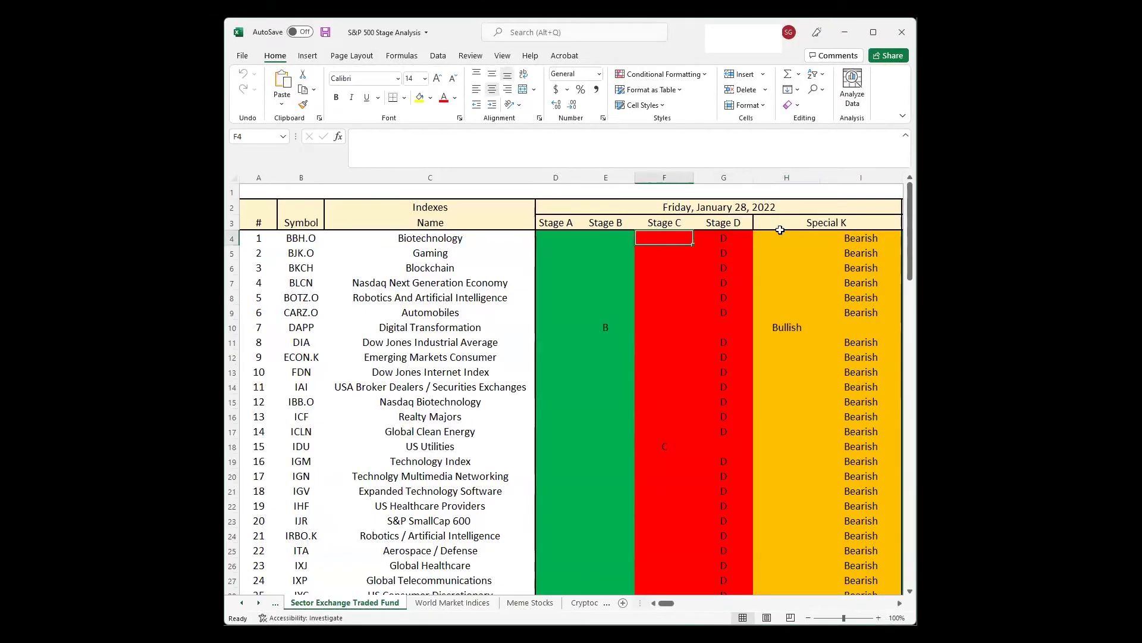
key(Right)
key(Right)
key(Right)
key(Right)
key(Right)
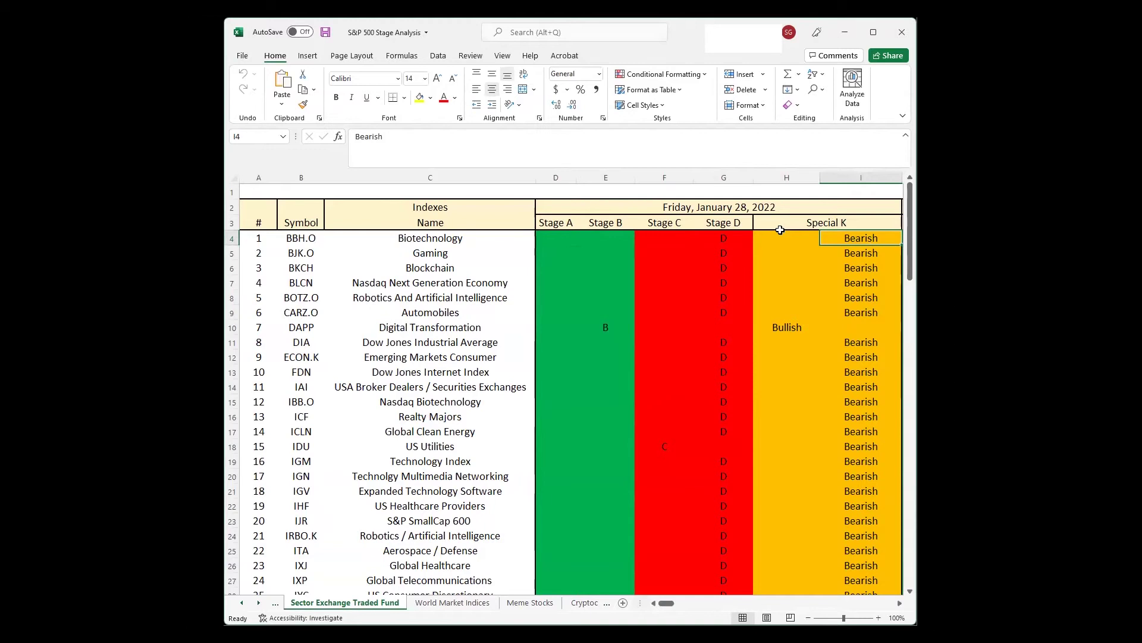
key(Down)
key(Down)
key(Down)
key(Down)
key(Down)
key(Down)
key(Down)
key(Down)
key(Down)
key(Down)
key(Down)
key(Down)
key(Down)
key(Down)
key(Down)
key(Down)
key(Down)
key(Down)
key(Down)
key(Down)
key(Down)
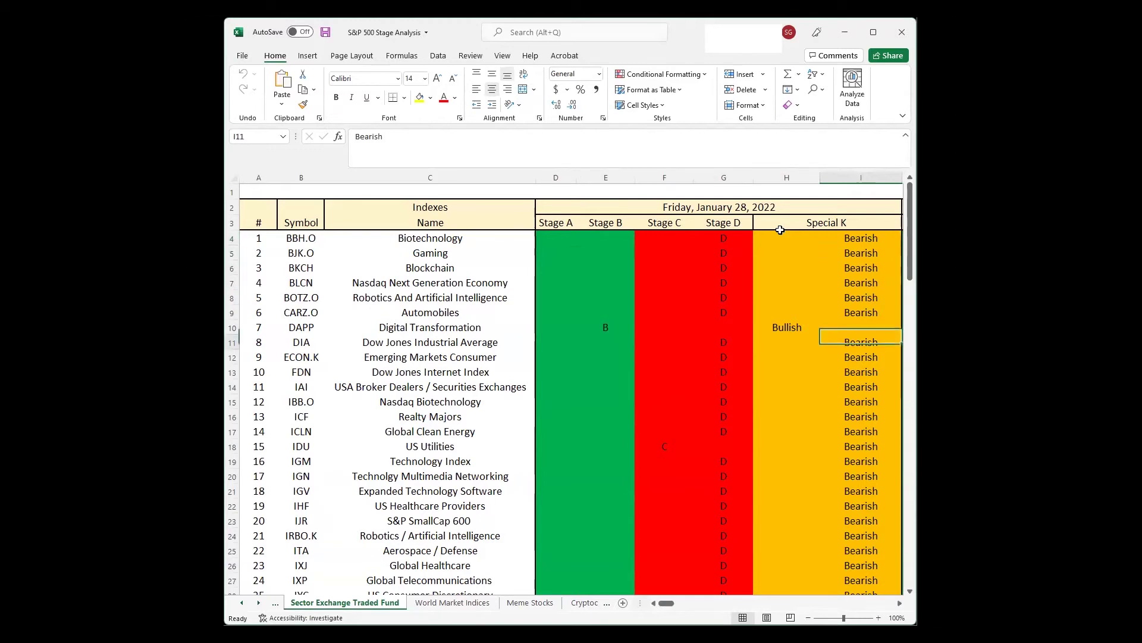
key(Up)
key(Up)
key(Up)
key(Up)
key(Up)
key(Up)
key(Up)
key(Up)
key(Up)
key(Up)
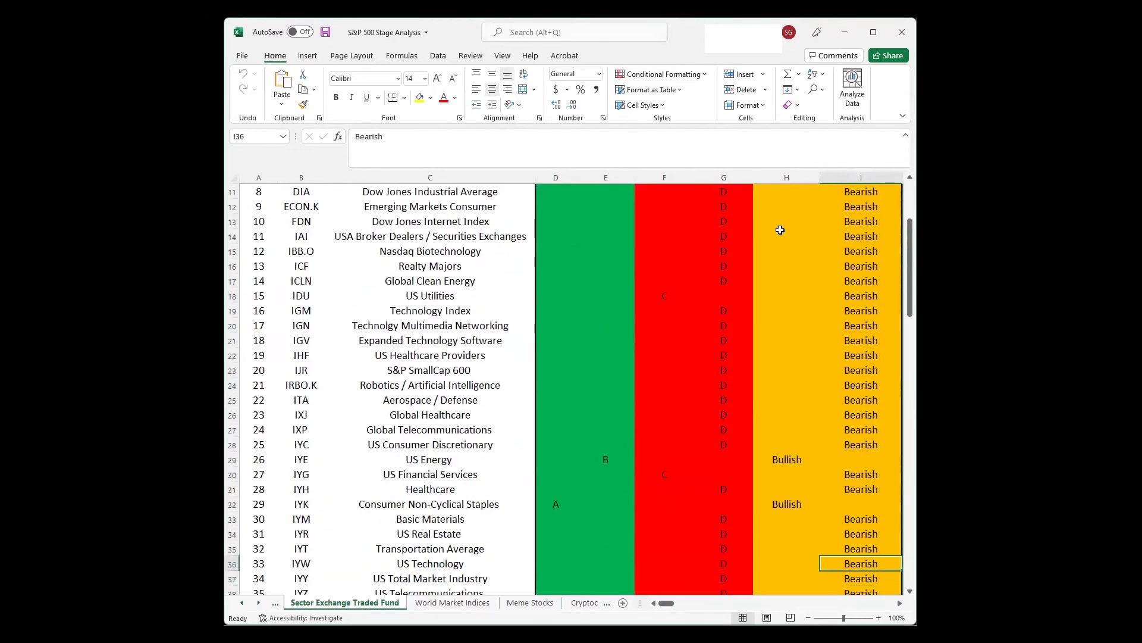
key(Down)
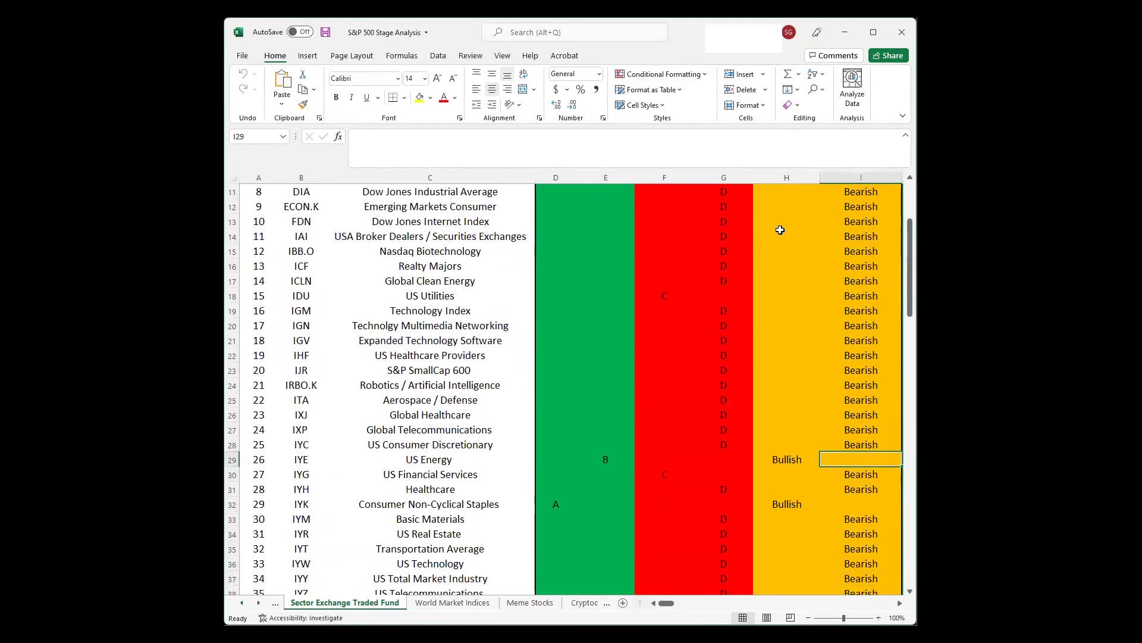
key(Left)
key(Down)
key(Down)
key(Down)
key(Down)
key(Down)
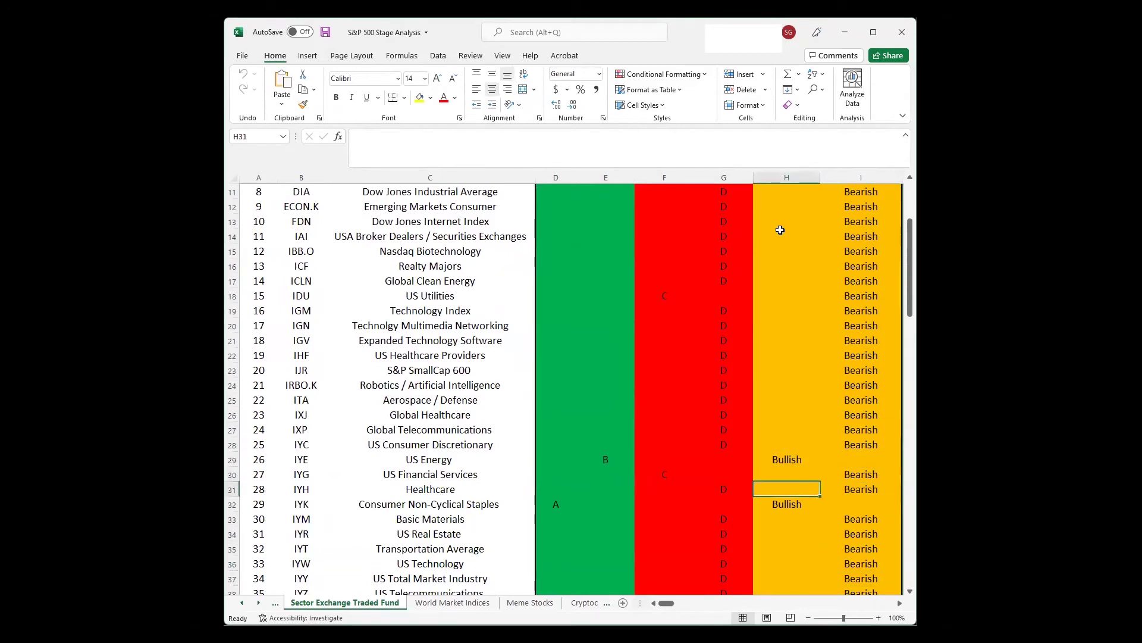
key(Down)
key(Down)
key(Down)
key(Down)
key(Down)
key(Down)
key(Down)
key(Down)
key(Down)
key(Down)
key(Down)
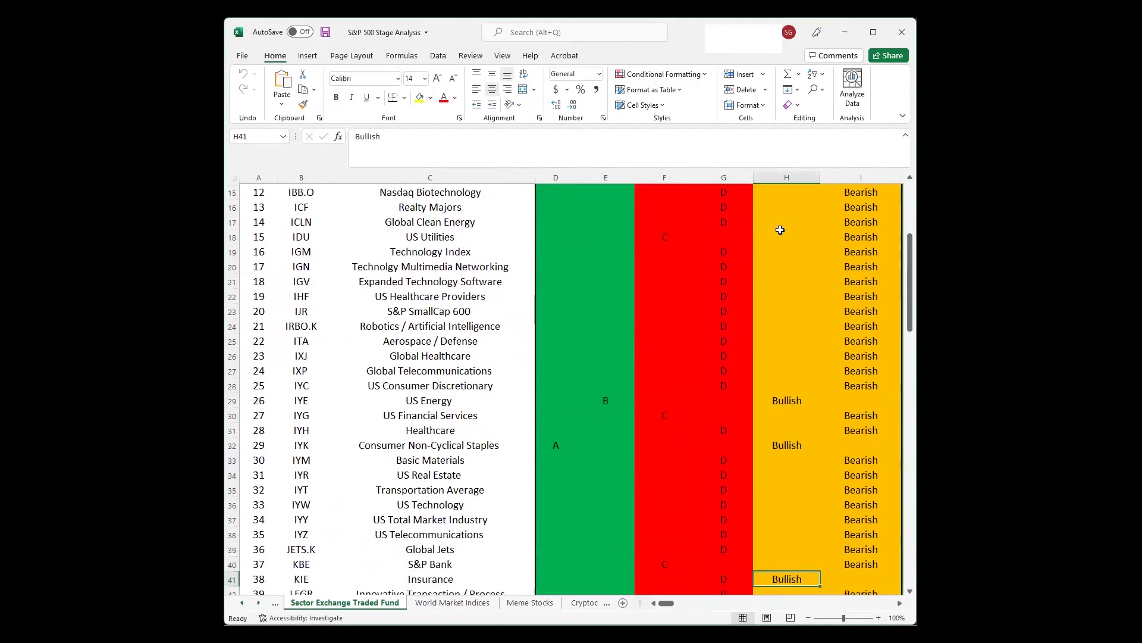
key(Down)
key(Down)
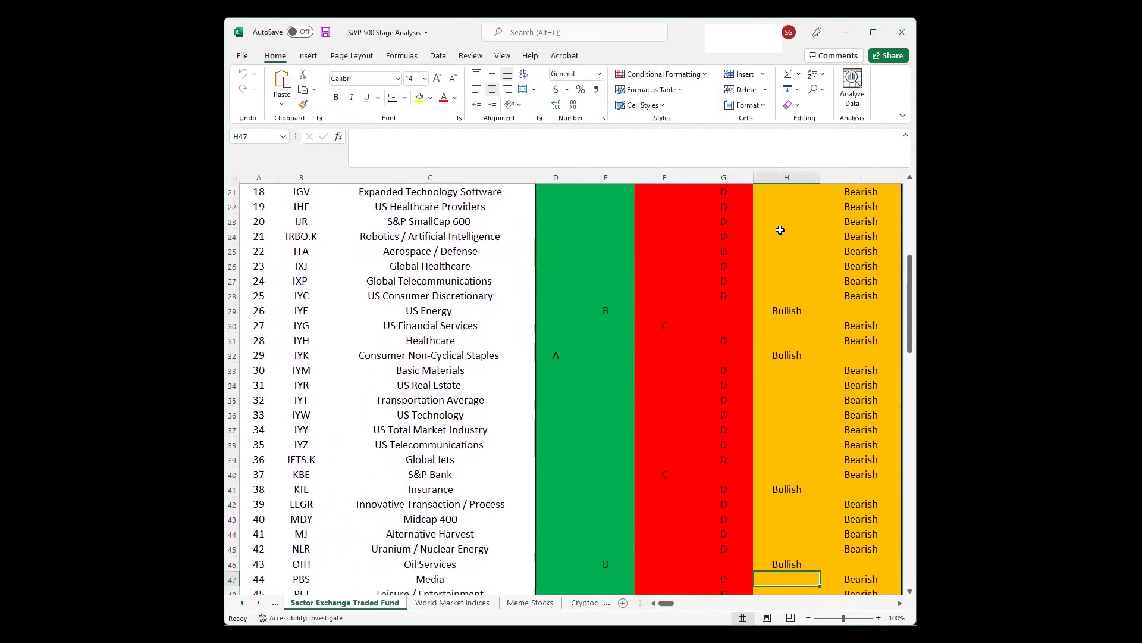
key(Down)
key(Down)
key(Down)
key(Down)
key(Down)
key(Down)
key(Down)
key(Down)
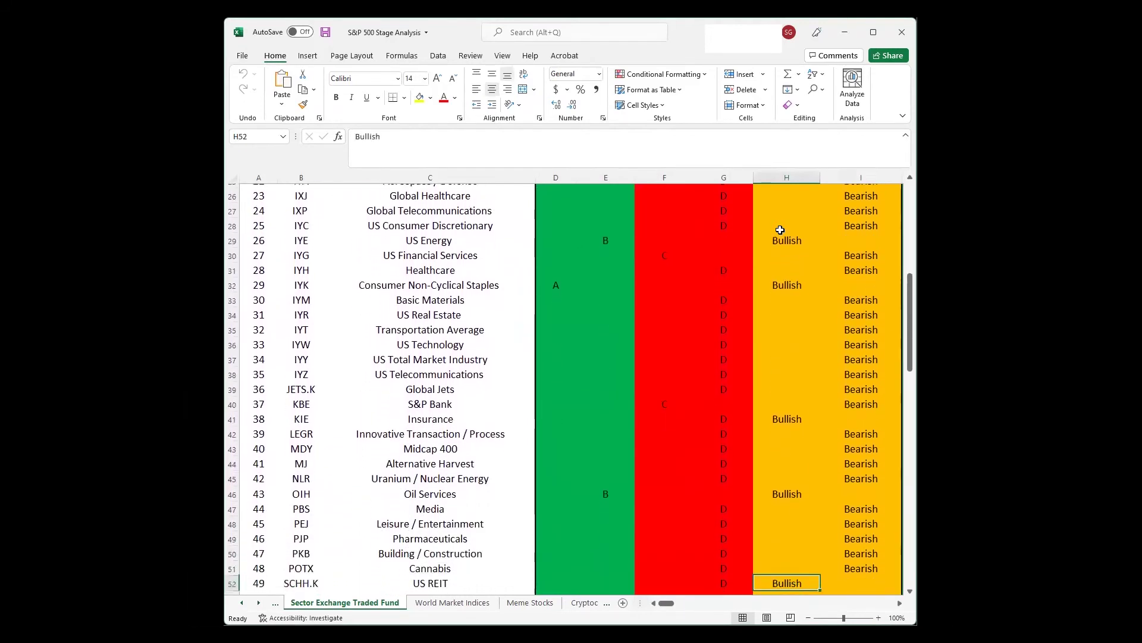
key(Down)
key(Down)
key(Down)
key(Down)
key(Down)
key(Down)
key(Down)
key(Down)
key(Down)
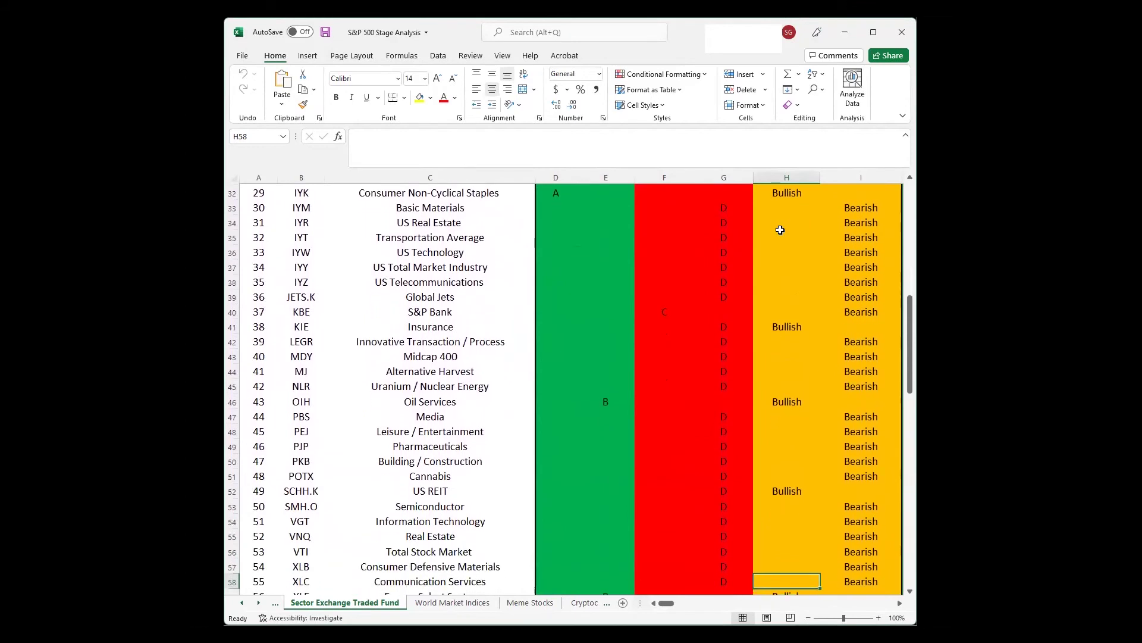
key(Down)
key(Down)
key(Down)
key(Down)
key(Down)
key(Down)
key(Down)
key(Down)
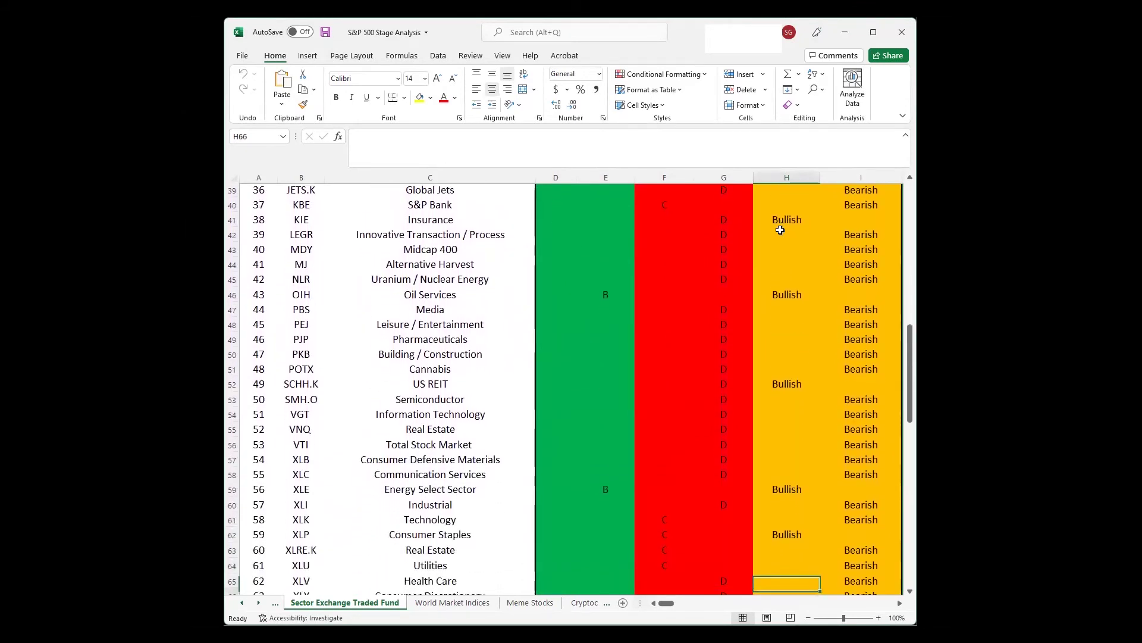
scroll(780, 230, down, 2)
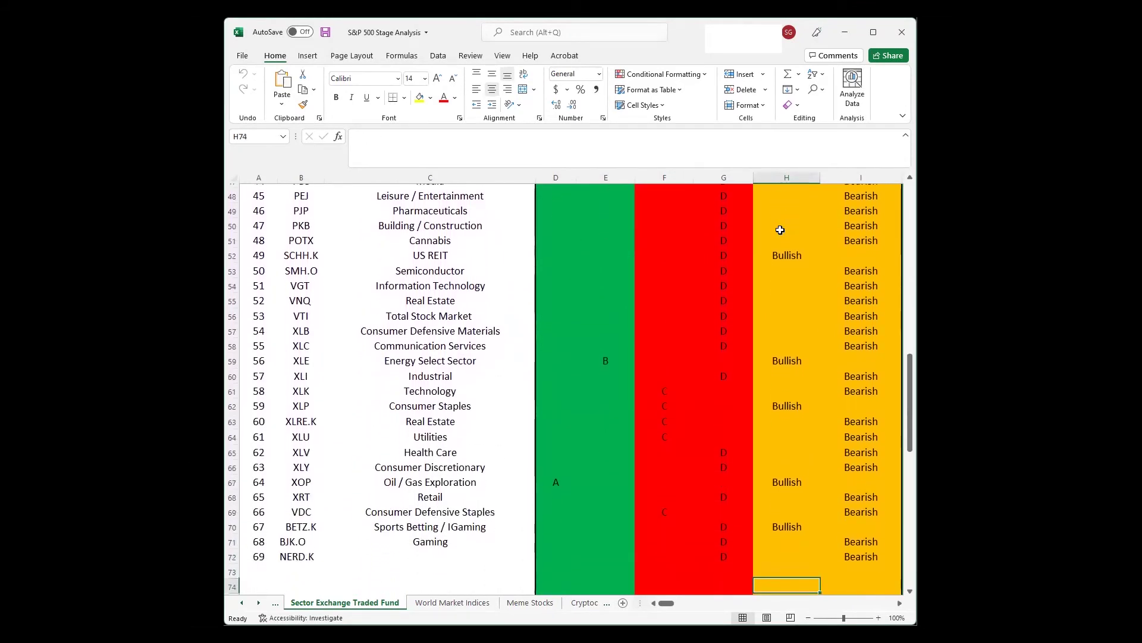
Step: Check the Special K Bearish entries in column I down to the 59 Bearish total
key(Up)
key(Down)
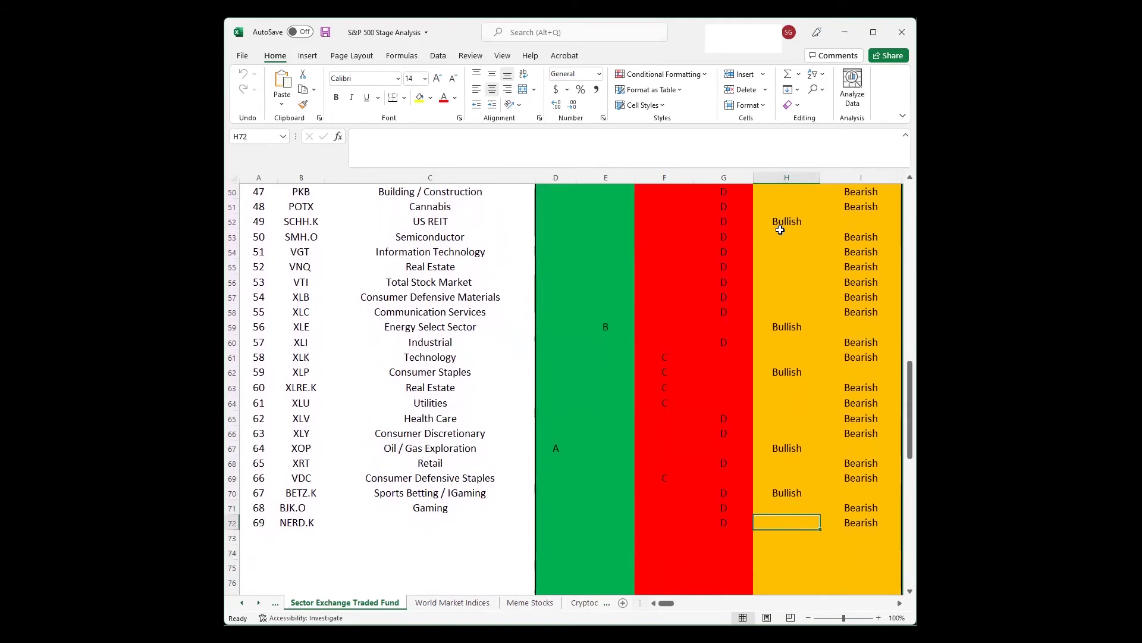
key(Right)
key(Up)
key(Up)
key(Up)
key(Up)
key(Up)
key(Up)
key(Up)
key(Up)
key(Up)
key(Up)
key(Up)
key(Up)
key(Up)
key(Up)
key(Up)
key(Up)
key(Up)
key(Up)
key(Up)
key(Up)
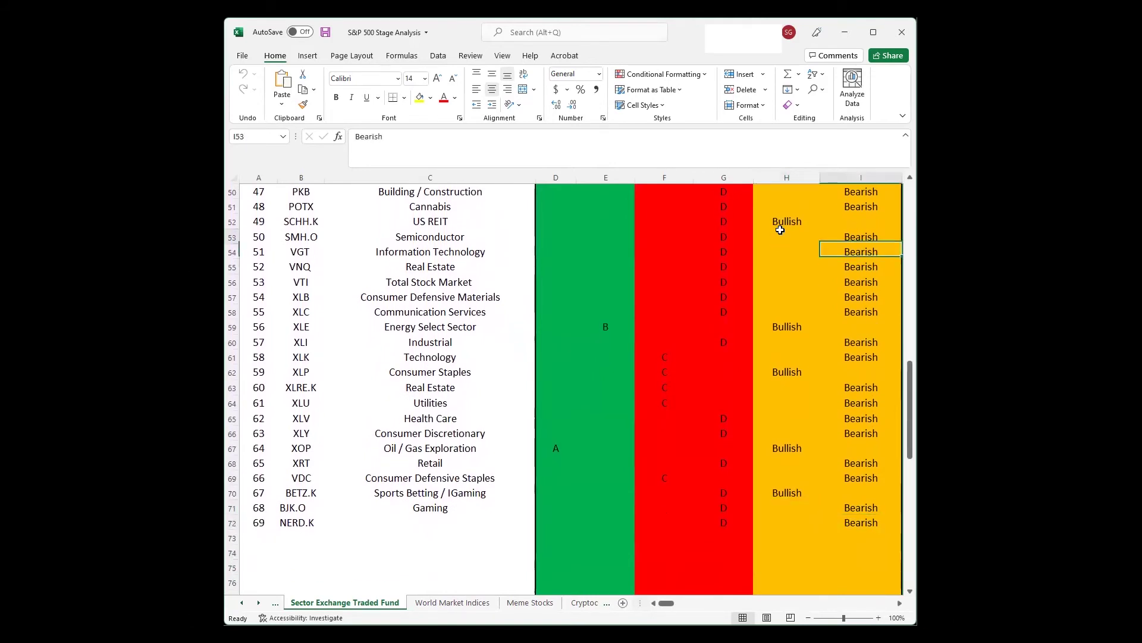
key(Up)
key(Up)
key(Up)
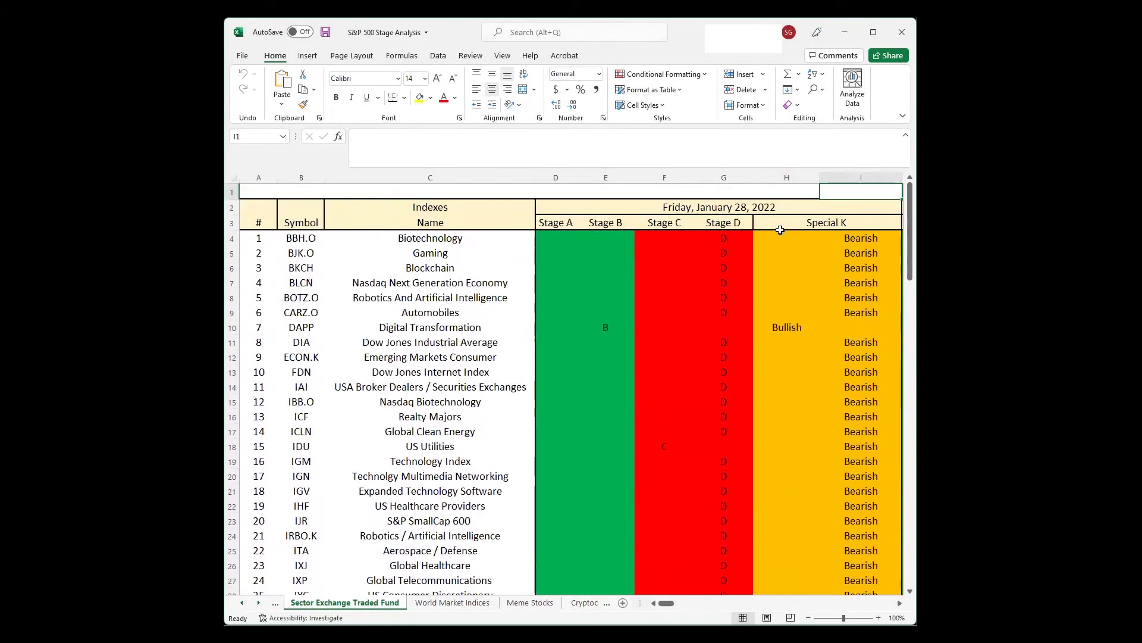
key(Down)
key(Down)
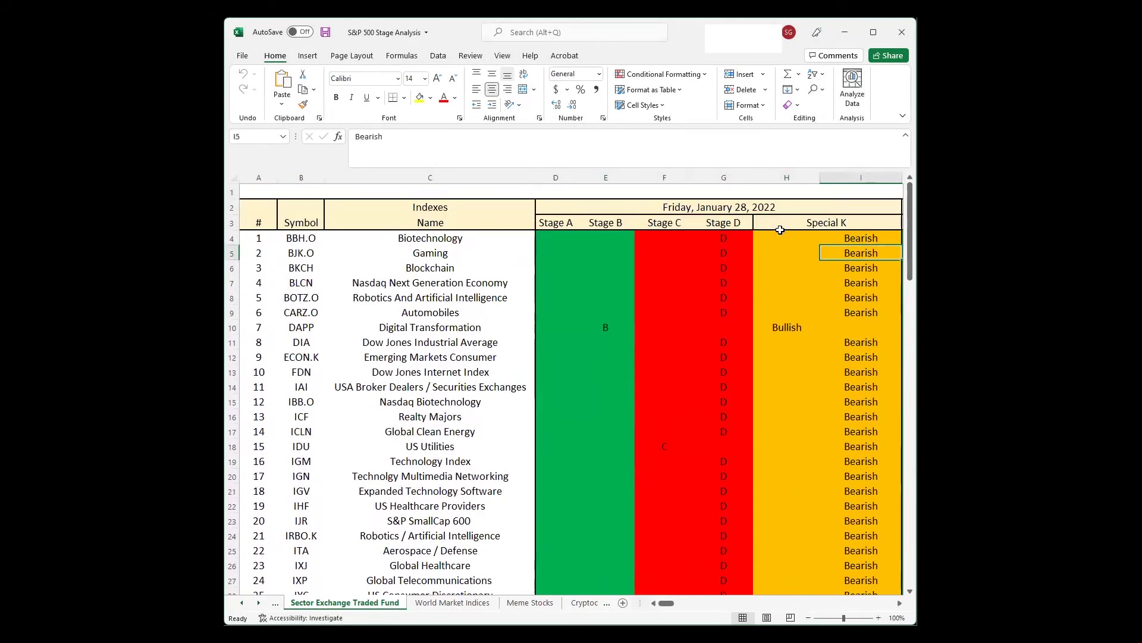
key(Down)
key(Down)
key(Down)
key(Down)
key(Down)
key(Down)
key(Down)
key(Down)
key(Down)
key(Down)
key(Down)
key(Down)
key(Down)
key(Down)
key(Down)
key(Down)
key(Down)
key(Down)
key(Down)
key(Down)
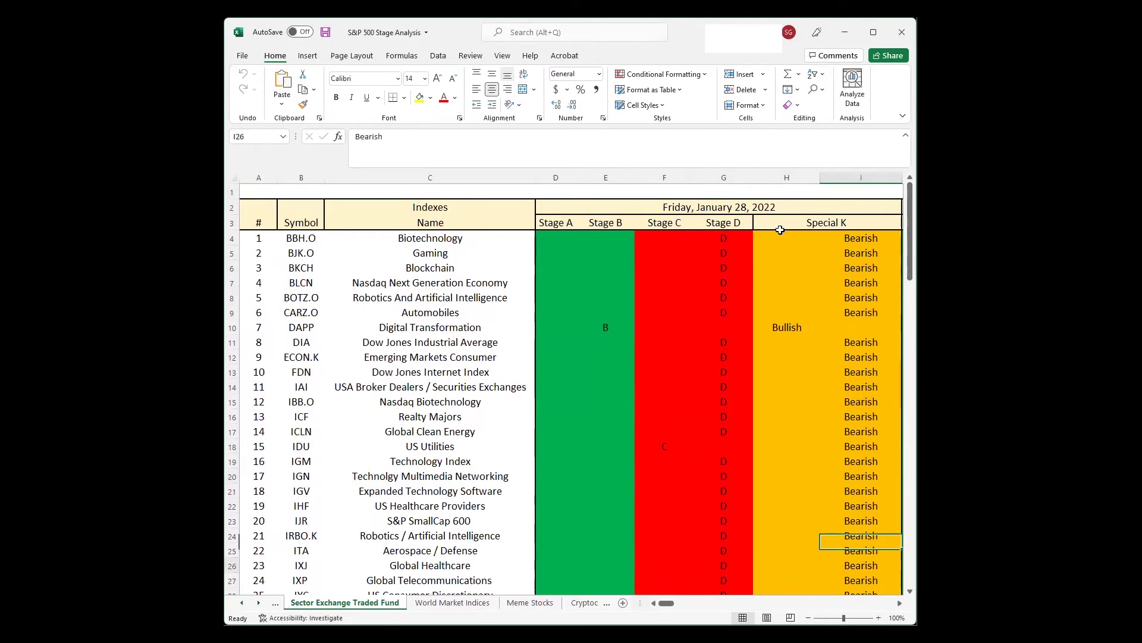
key(Down)
key(Down)
key(Down)
key(Down)
key(Down)
key(Down)
key(Down)
key(Down)
key(Down)
key(Down)
key(Down)
key(Down)
key(Down)
key(Down)
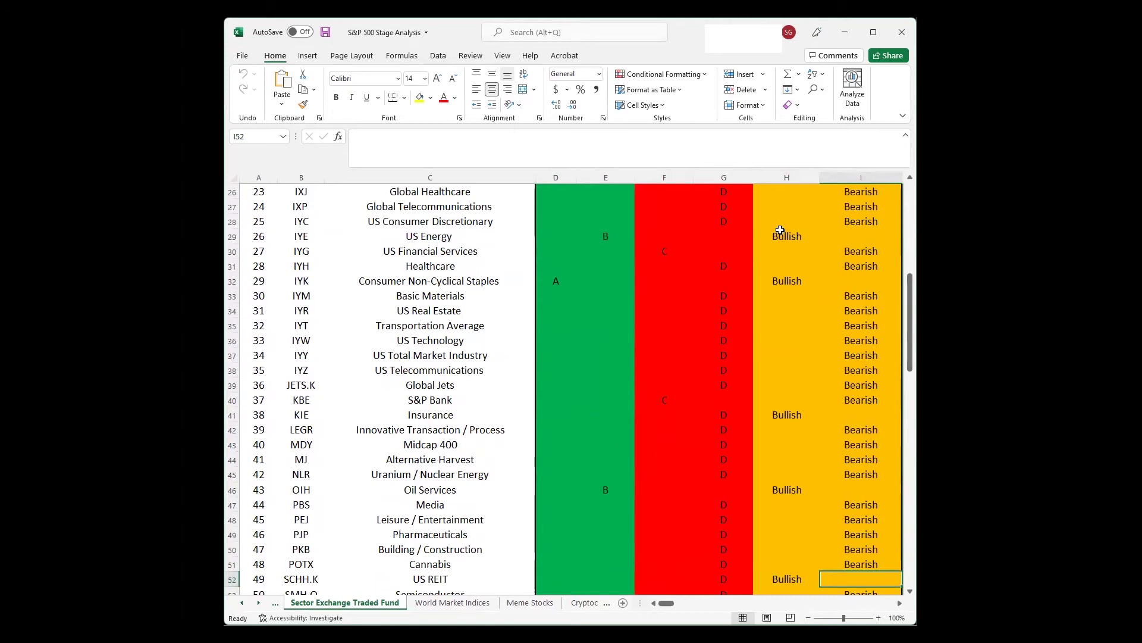
key(Down)
key(Down)
key(Down)
key(Down)
key(Down)
key(Down)
key(Down)
key(Down)
key(Down)
key(Down)
key(Down)
key(Down)
key(Down)
key(Down)
key(Down)
key(Down)
key(Down)
key(Down)
key(Down)
key(Down)
key(Down)
key(Down)
key(Down)
key(Down)
key(Down)
key(Down)
key(Down)
key(Down)
key(Down)
key(Down)
key(Down)
key(Down)
key(Down)
key(Down)
key(Down)
key(Down)
key(Down)
key(Down)
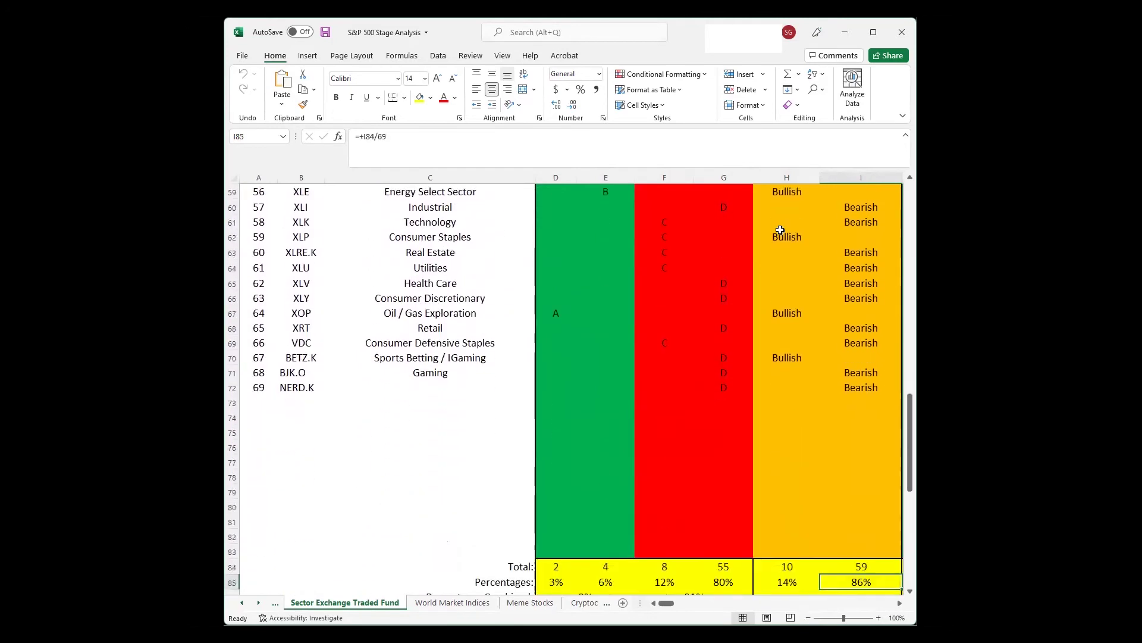
key(Up)
key(Up)
key(Up)
key(Up)
key(Up)
key(Up)
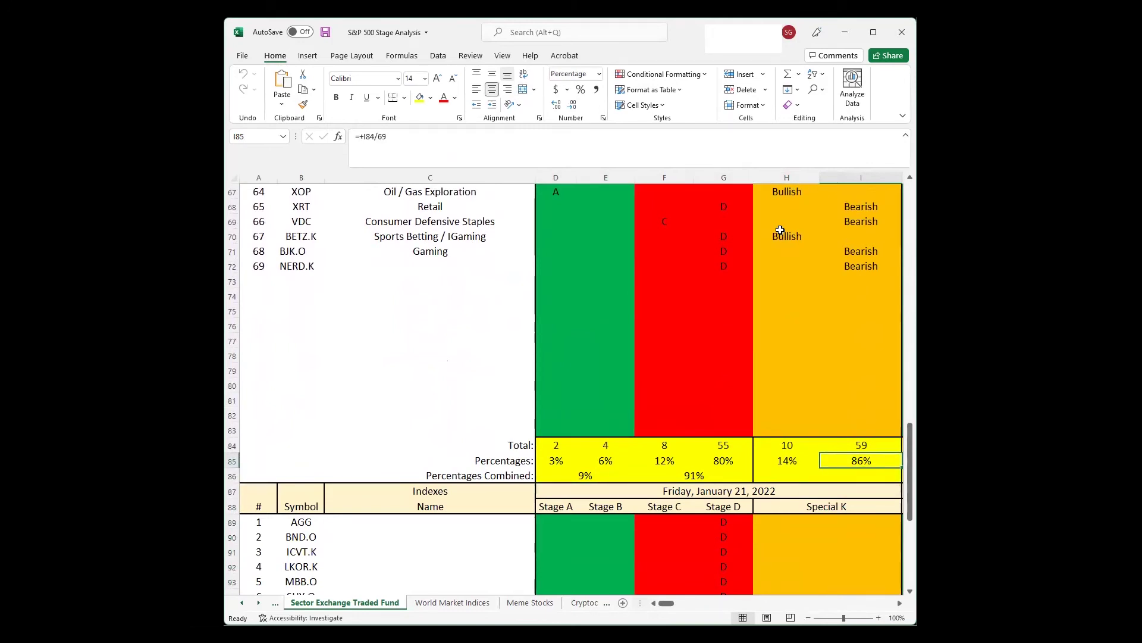
key(Left)
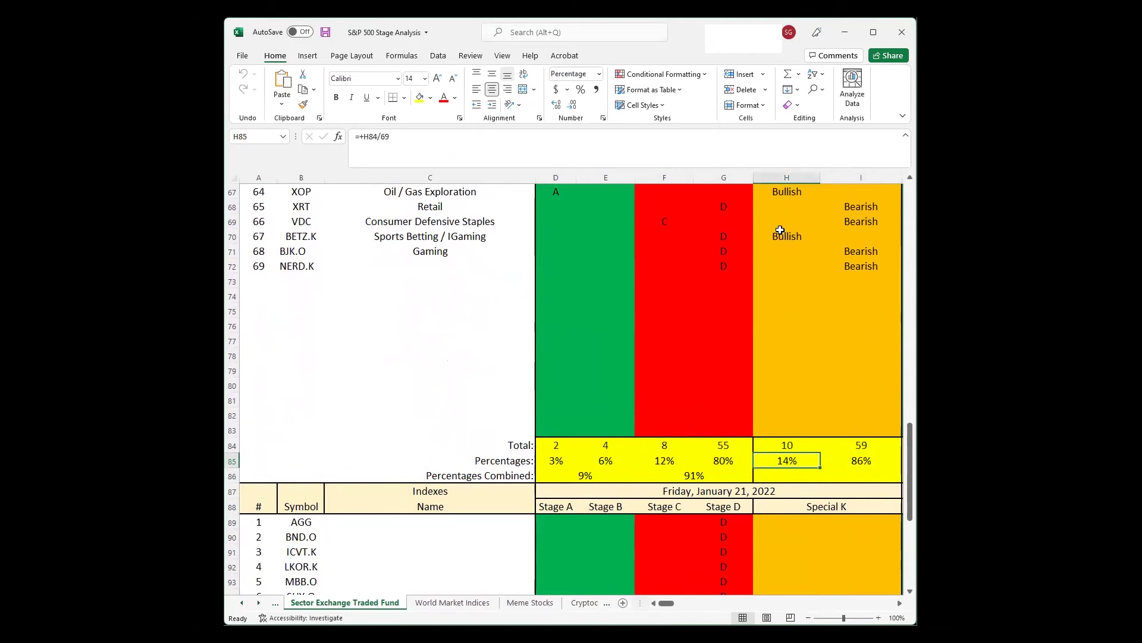
key(Up)
key(Up)
key(Up)
key(Up)
key(Up)
key(Up)
key(Up)
key(Up)
key(Up)
key(Up)
key(Up)
key(Up)
key(Up)
key(Up)
key(Up)
key(Up)
key(Up)
key(Up)
key(Up)
key(Up)
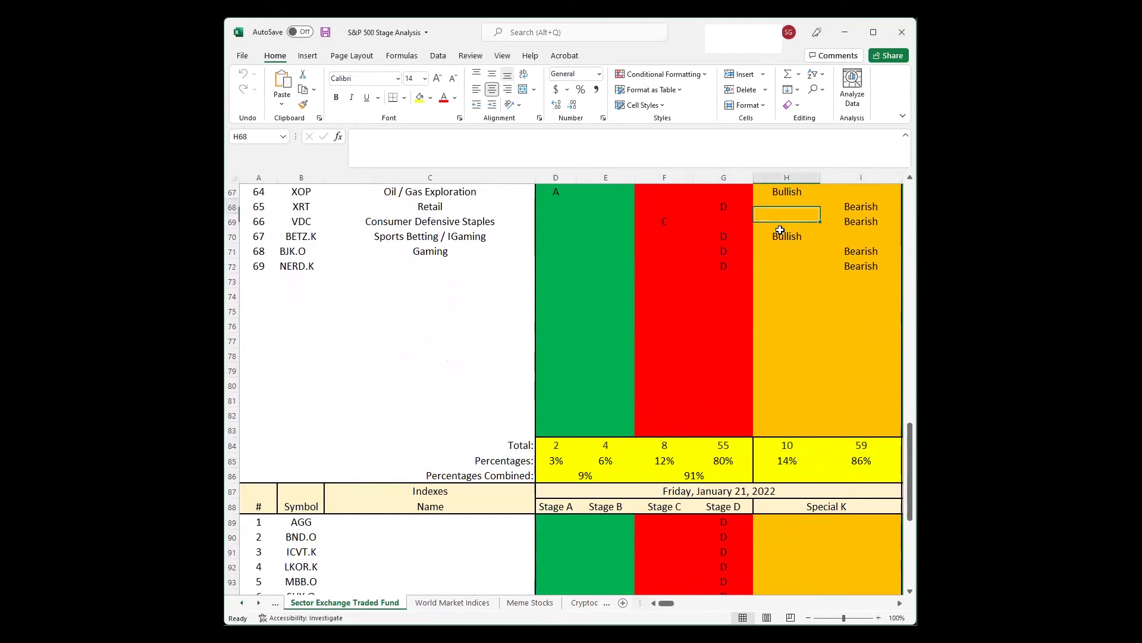
key(Up)
key(Up)
key(Up)
key(Up)
key(Up)
key(Up)
key(Up)
key(Up)
key(Up)
key(Up)
key(Up)
key(Up)
key(Up)
key(Up)
key(Up)
key(Up)
key(Up)
key(Up)
key(Up)
key(Up)
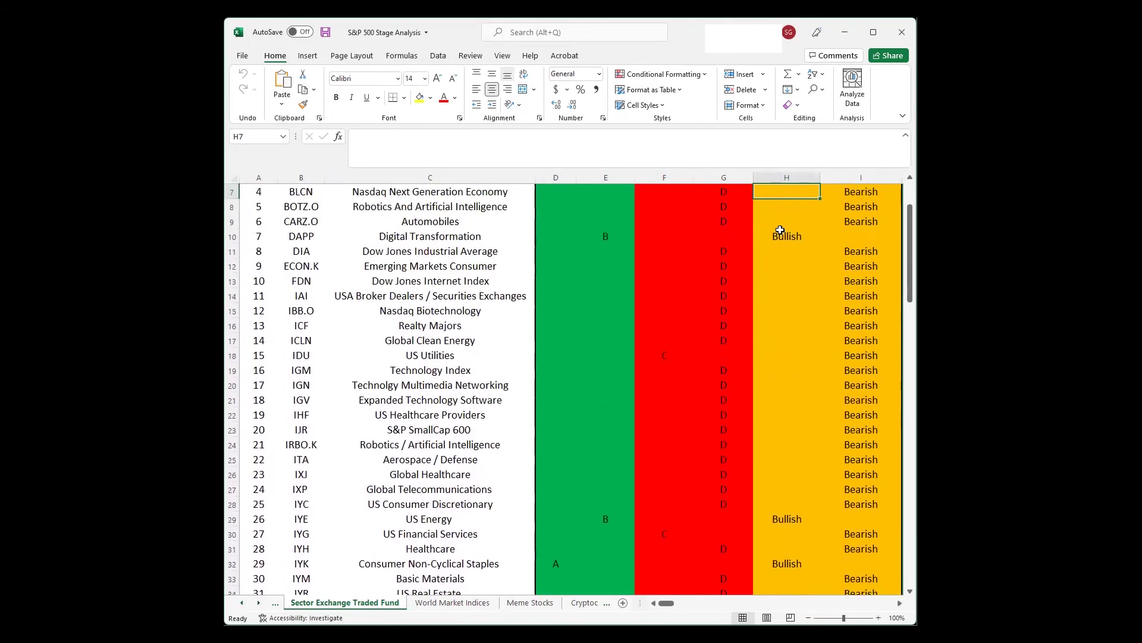
key(Down)
key(Down)
key(Down)
key(Down)
key(Down)
key(Down)
key(Down)
key(Down)
key(Down)
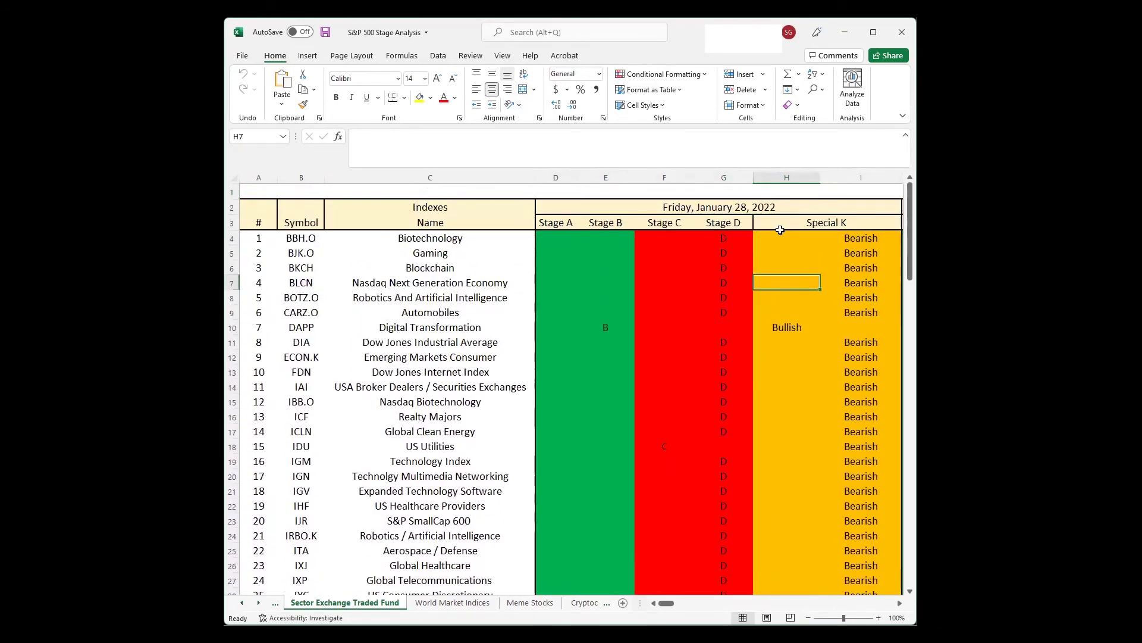
key(Down)
key(Down)
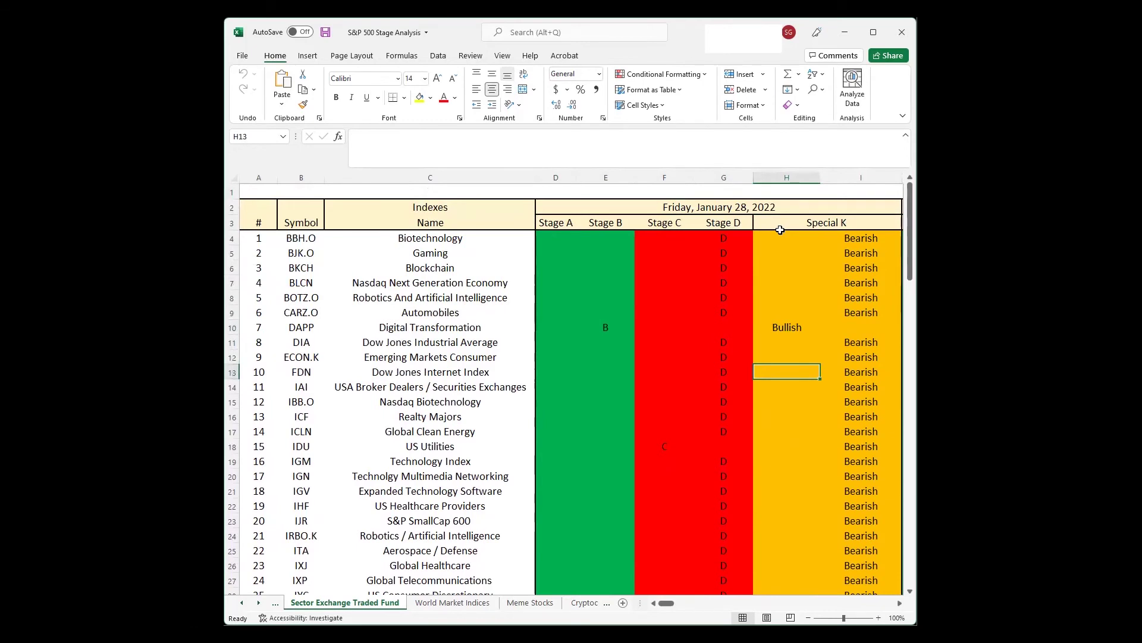
key(Down)
key(Down)
key(Down)
key(Down)
key(Down)
key(Down)
key(Down)
key(Down)
key(Down)
key(Down)
key(Down)
key(Down)
key(Down)
key(Down)
key(Down)
key(Down)
key(Down)
key(Down)
key(Down)
key(Down)
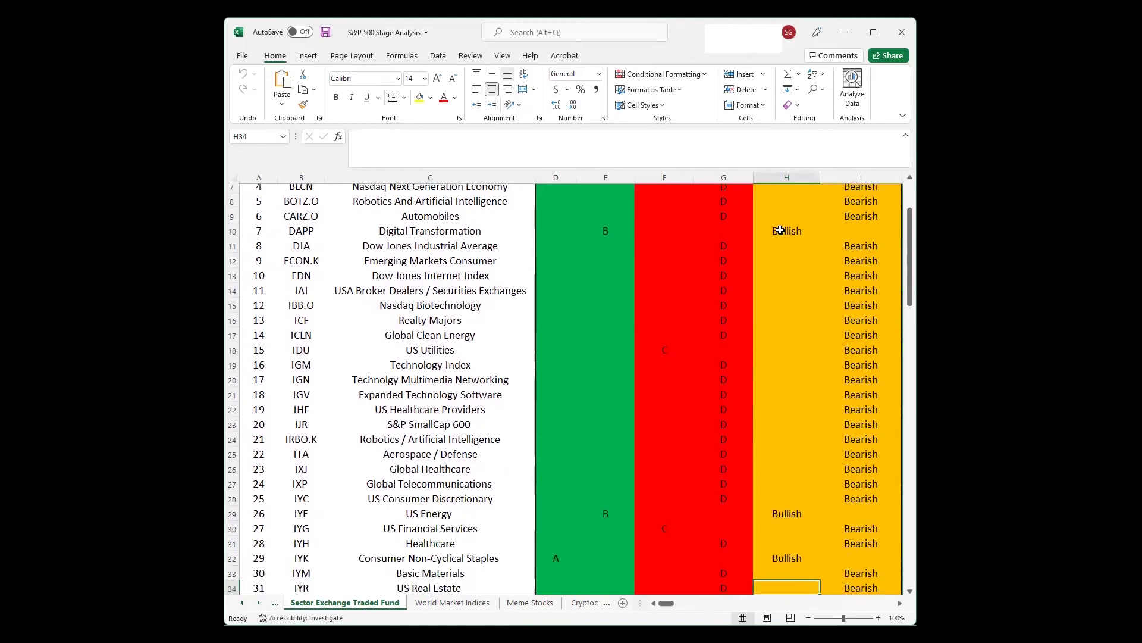
key(Down)
key(Down)
key(Down)
key(Down)
key(Down)
key(Down)
key(Down)
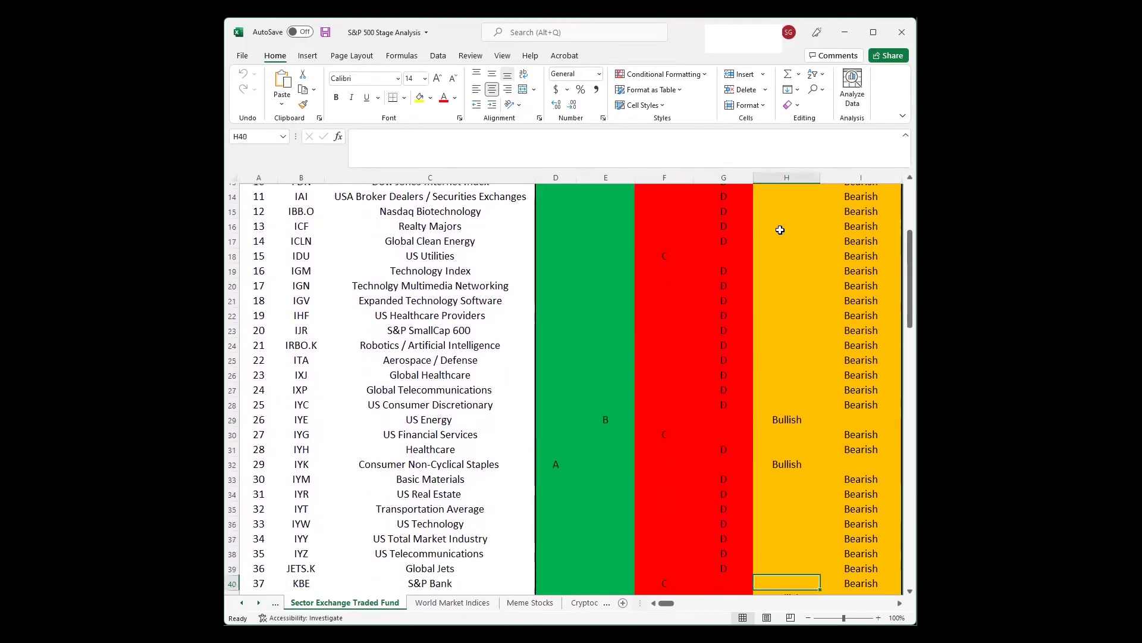
key(Down)
key(Right)
key(Up)
key(Up)
key(Up)
key(Up)
key(Up)
key(Up)
key(Up)
key(Up)
key(Up)
key(Up)
key(Up)
key(Up)
key(Up)
key(Up)
key(Up)
key(Up)
key(Up)
key(Up)
key(Up)
key(Up)
key(Up)
key(Up)
key(Up)
key(Up)
key(Up)
key(Up)
key(Up)
key(Up)
key(Up)
key(Up)
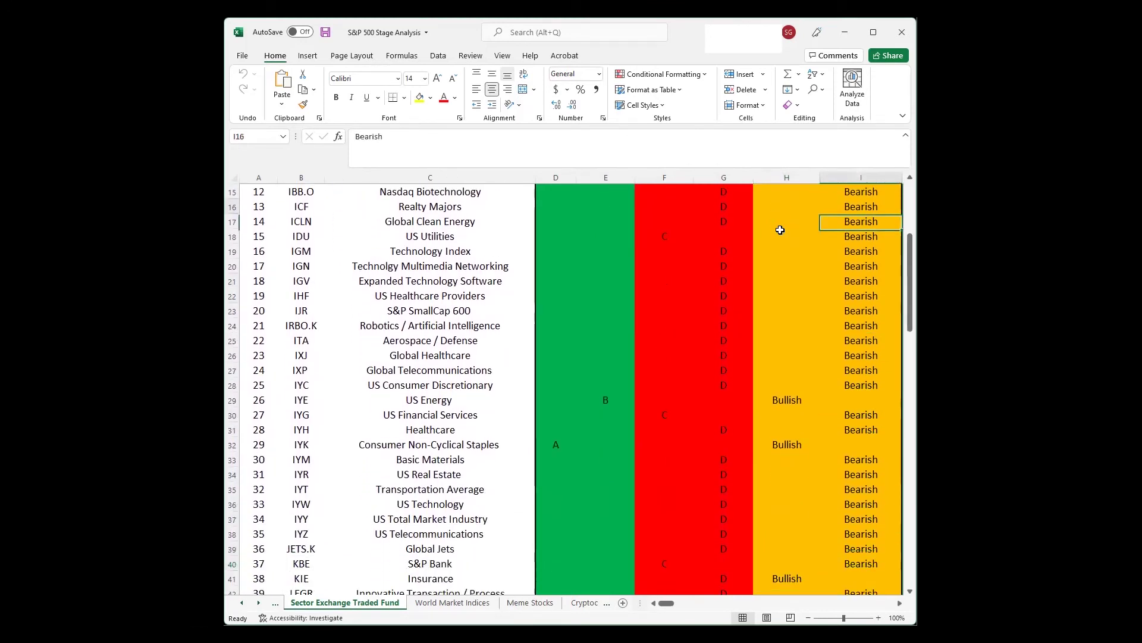
key(Down)
key(Down)
key(Down)
key(Down)
key(Down)
key(Down)
key(Down)
key(Down)
key(Down)
key(Down)
key(Down)
key(Down)
key(Down)
key(Down)
key(Down)
key(Down)
key(Down)
key(Down)
key(Down)
key(Down)
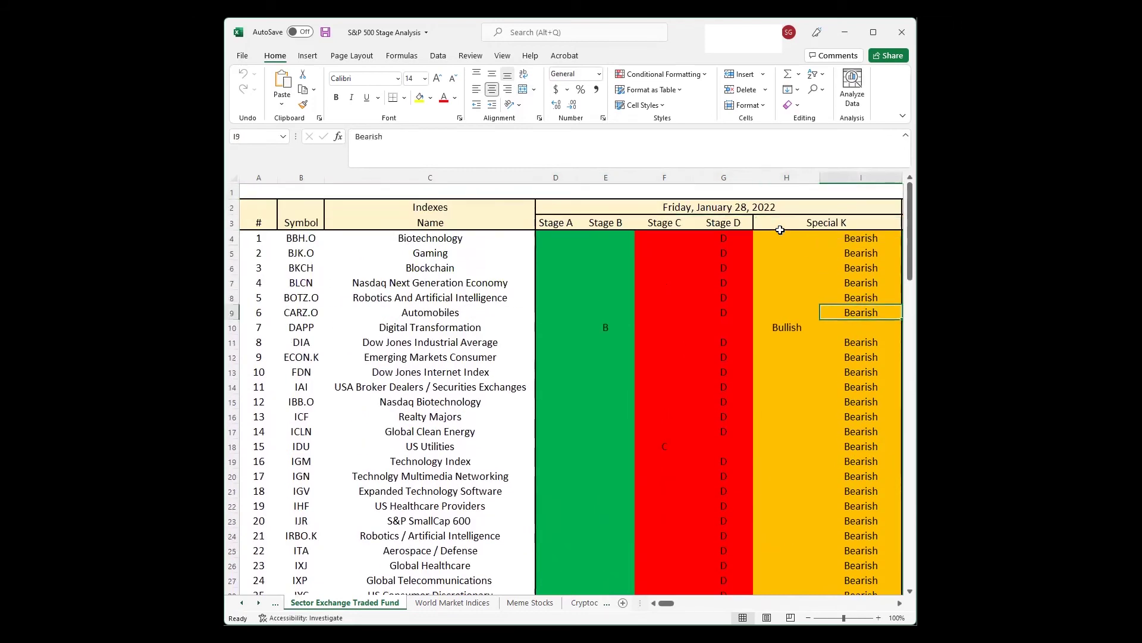
key(Down)
key(Down)
key(Down)
key(Down)
key(Down)
key(Down)
key(Down)
key(Down)
key(Down)
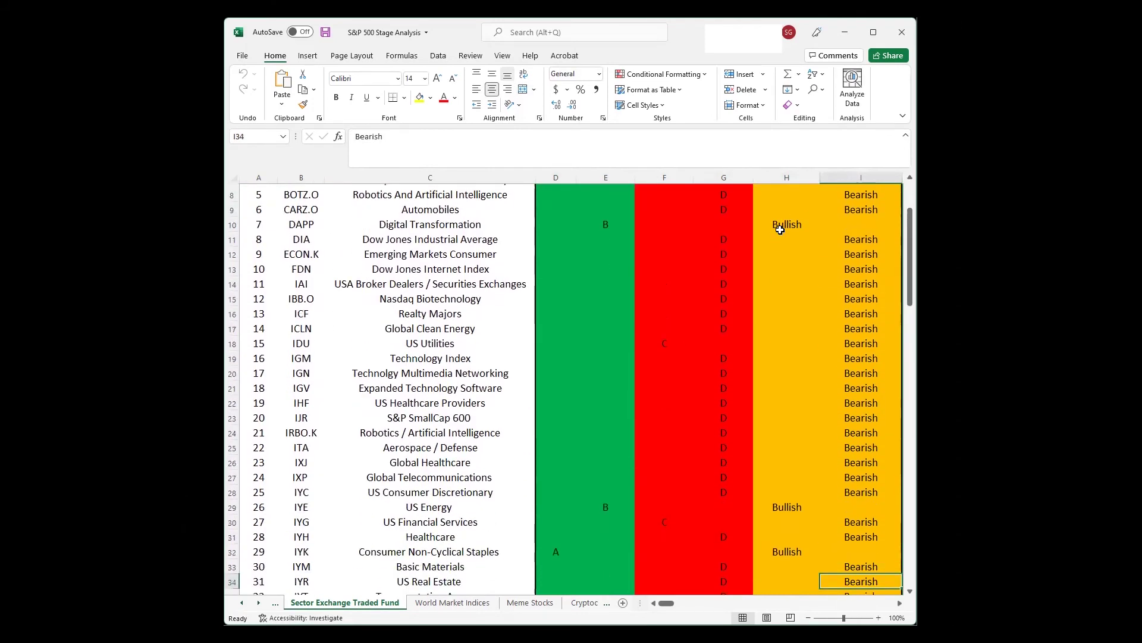
key(Up)
key(Up)
key(Up)
key(Up)
key(Up)
key(Up)
key(Up)
key(Up)
key(Up)
key(Up)
key(Up)
key(Up)
key(Up)
key(Up)
key(Up)
key(Up)
key(Up)
key(Up)
key(Up)
key(Up)
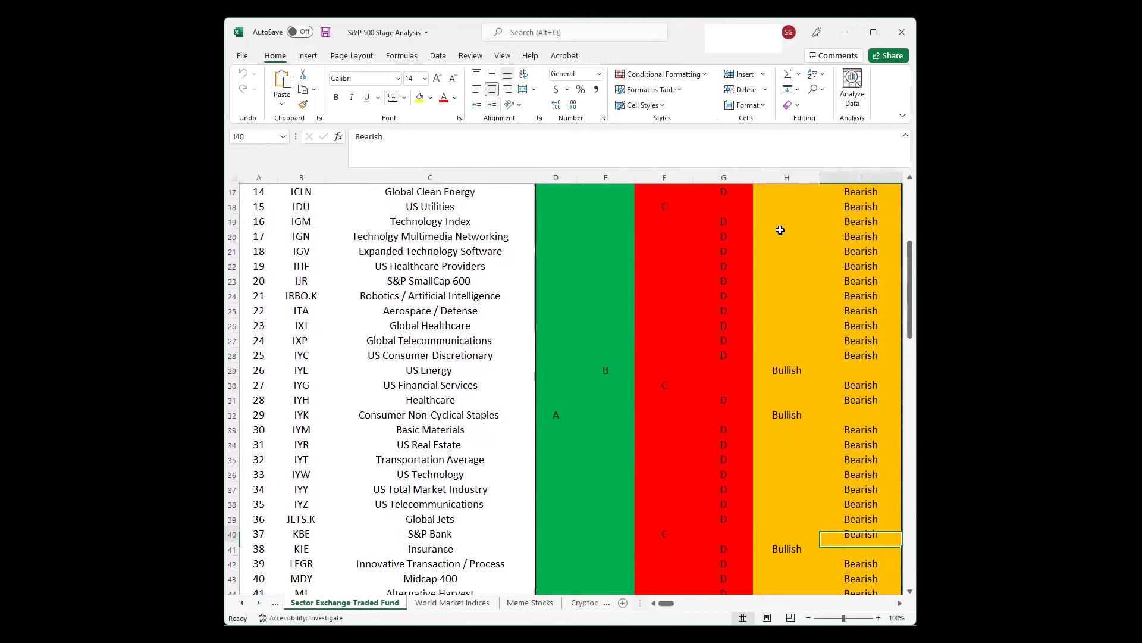
key(Up)
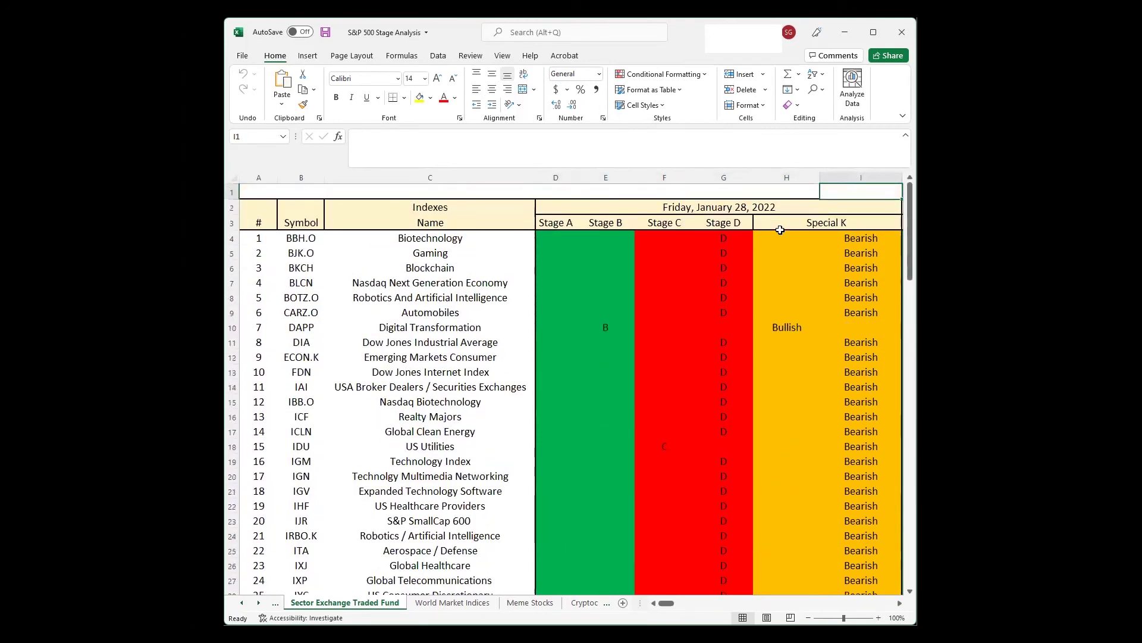
key(Down)
key(Down)
key(Down)
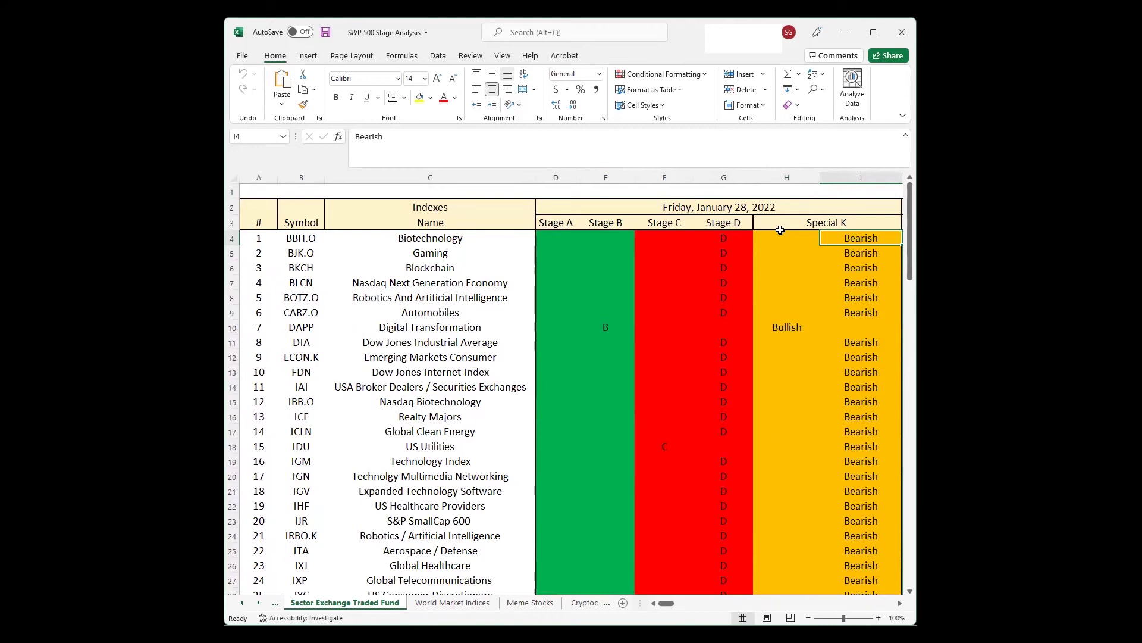
key(Down)
key(Down)
key(Down)
key(Down)
key(Down)
key(Down)
key(Down)
key(Down)
key(Down)
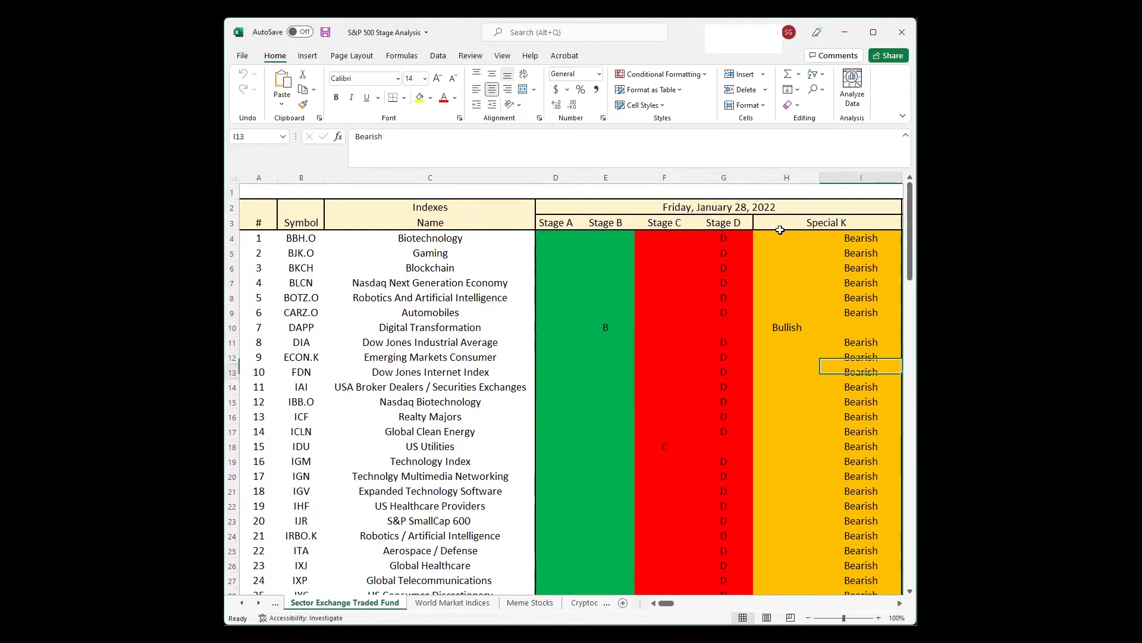
key(Down)
key(Down)
key(Down)
key(Down)
key(Down)
key(Down)
key(Down)
key(Down)
key(Down)
key(Down)
key(Down)
key(Down)
key(Down)
key(Down)
key(Down)
key(Down)
key(Down)
key(Down)
key(Down)
key(Down)
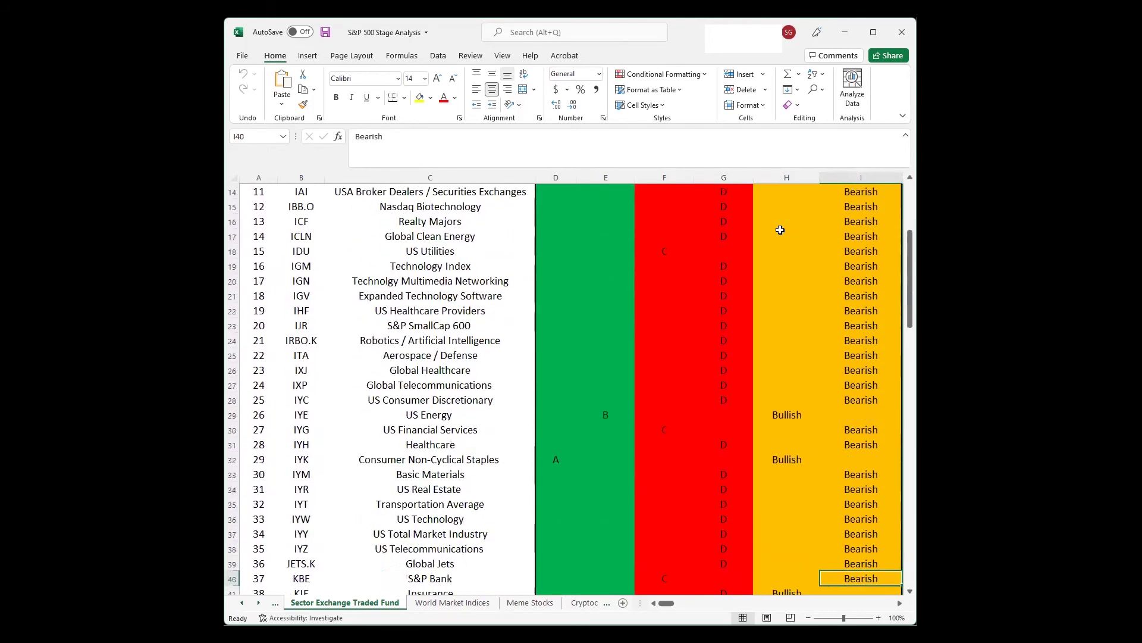
key(Down)
key(Down)
key(Down)
key(Down)
key(Down)
key(Down)
key(Down)
key(Down)
key(Down)
key(Down)
key(Down)
key(Down)
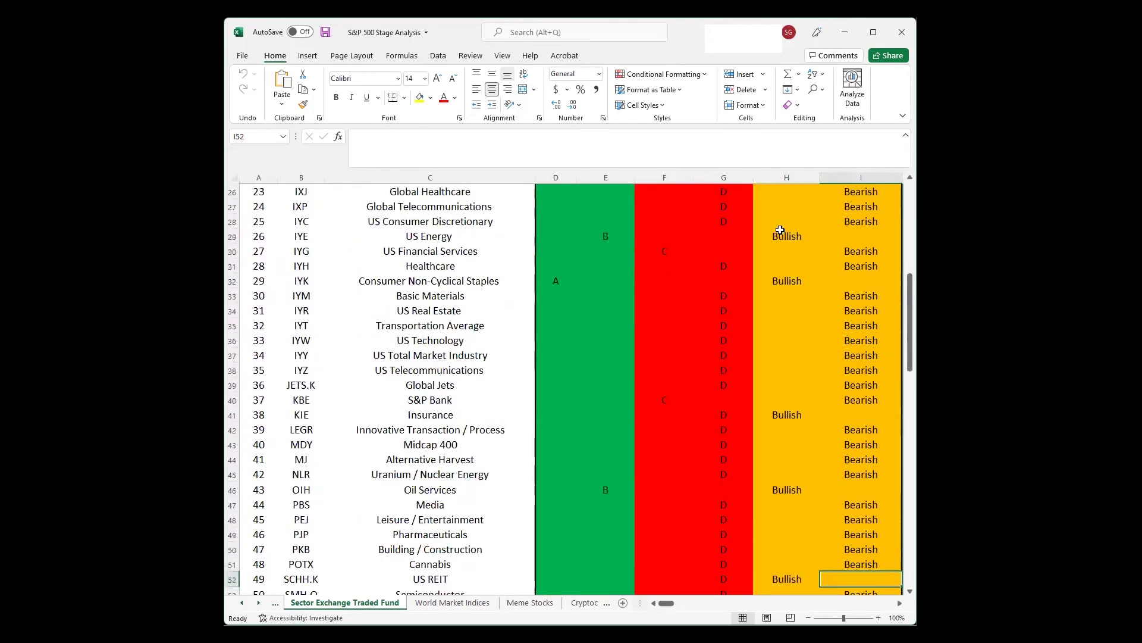
key(Down)
key(Down)
key(Down)
key(Down)
key(Down)
key(Down)
key(Down)
key(Down)
key(Down)
key(Down)
key(Down)
key(Down)
key(Down)
key(Down)
key(Down)
key(Down)
key(Down)
key(Down)
key(Down)
key(Down)
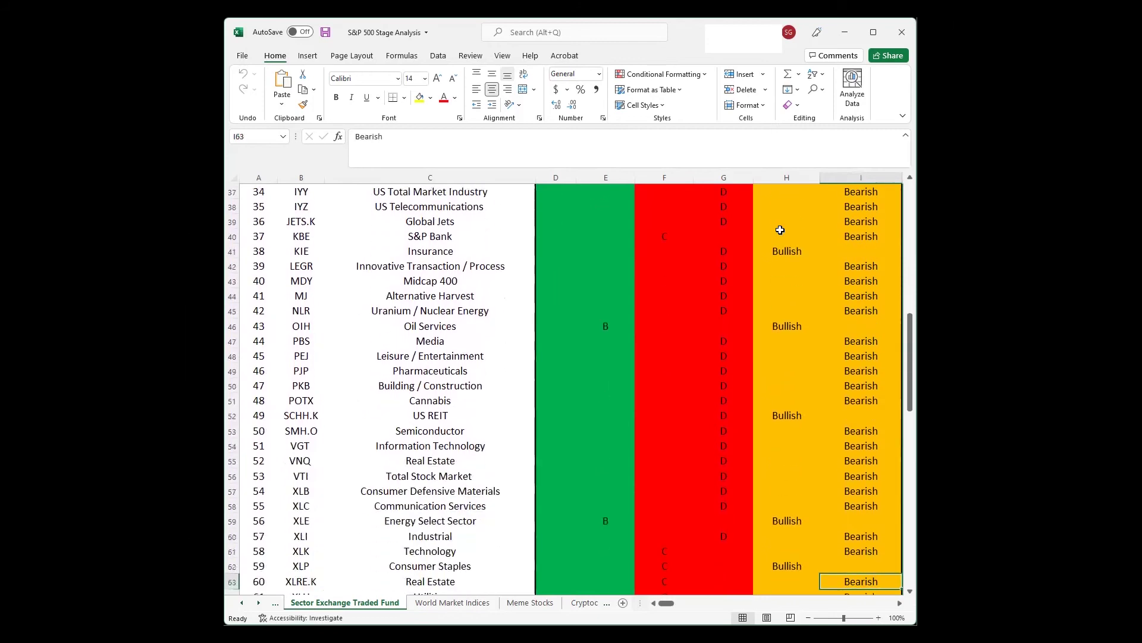
key(Down)
key(Down)
key(Down)
key(Down)
key(Up)
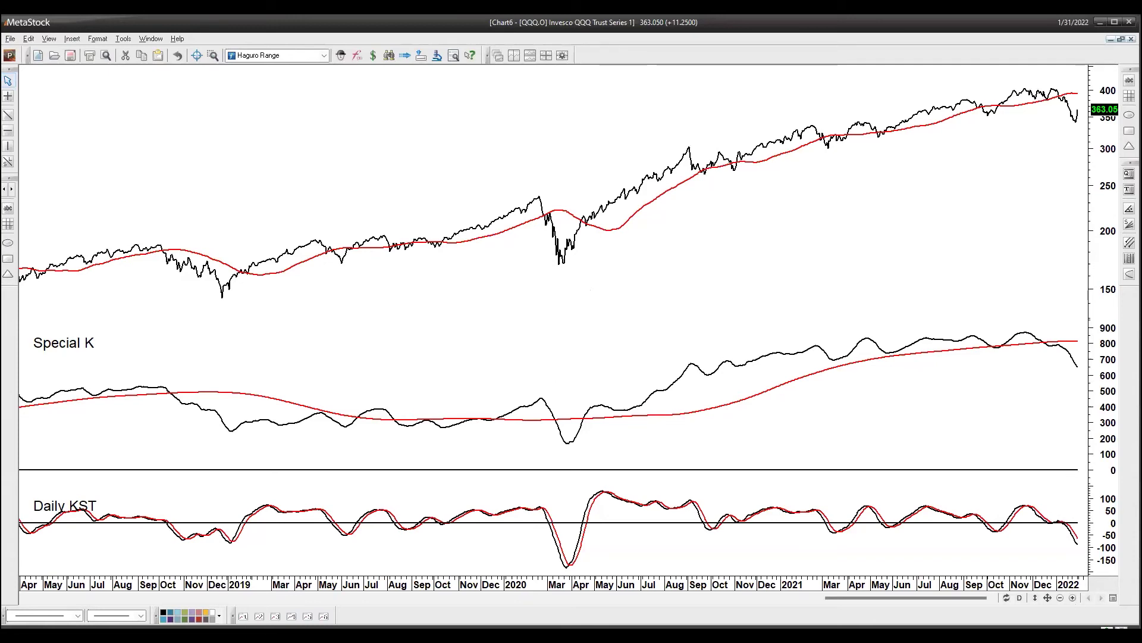
Step: Zoom the QQQ daily chart to about ten months, then maximize the long-term QQQ chart
click(1074, 597)
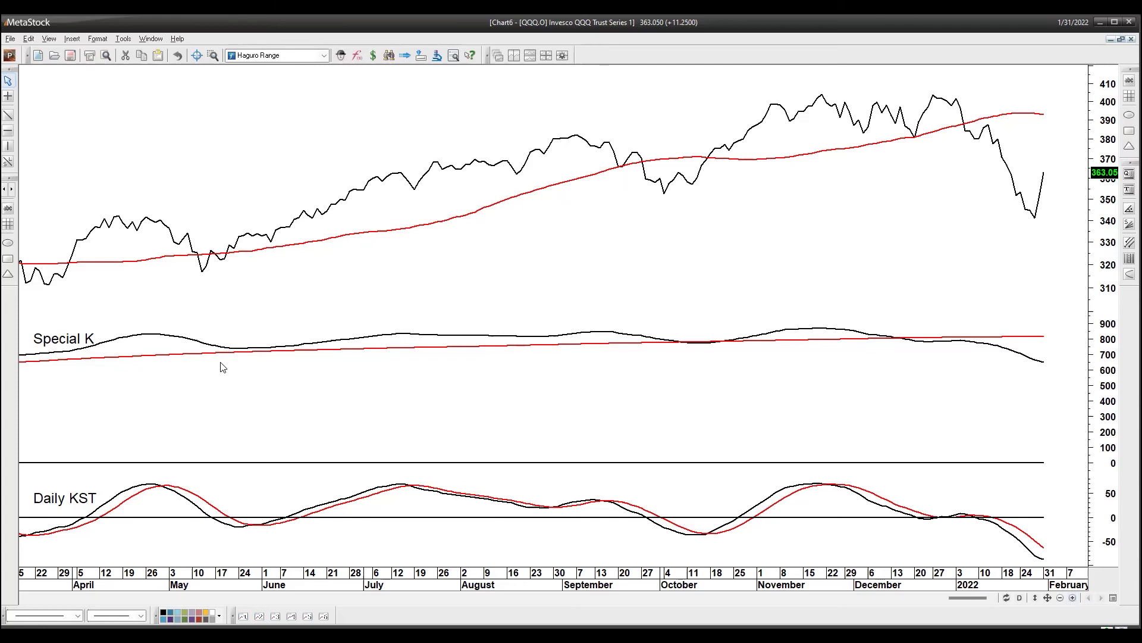
click(1114, 41)
click(423, 132)
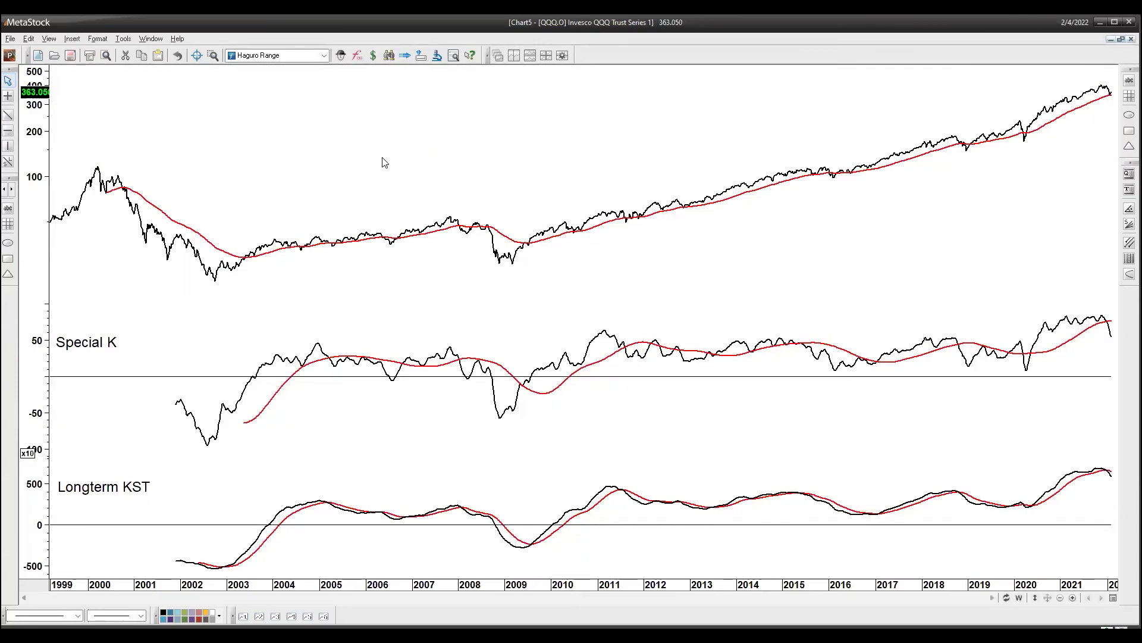